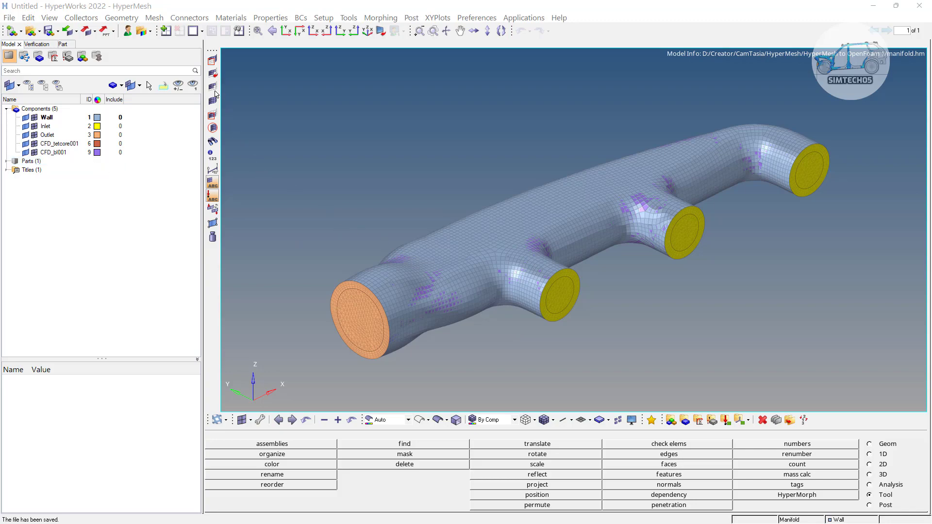
Step: Mask the right part of the manifold mesh and rotate to inspect the interior tetra and layer cells
left_click(212, 62)
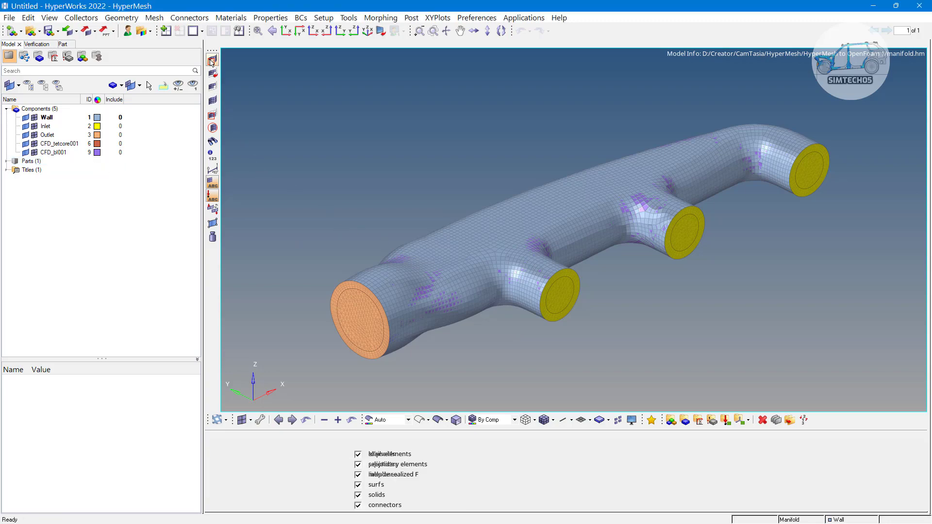
left_click_drag(815, 322, 573, 117, "shift")
middle_click(739, 295)
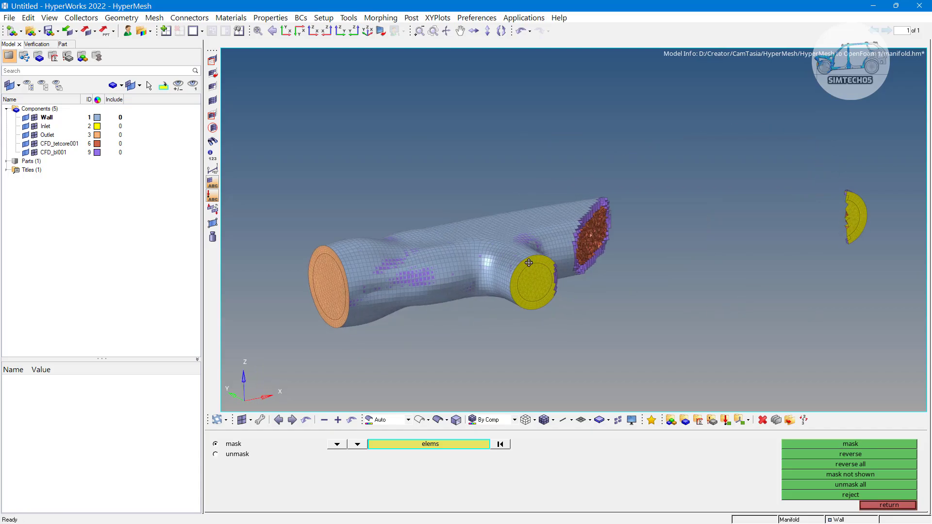
left_click_drag(507, 264, 584, 178, "ctrl")
scroll(576, 234, "up", 5)
left_click_drag(618, 153, 611, 230, "ctrl")
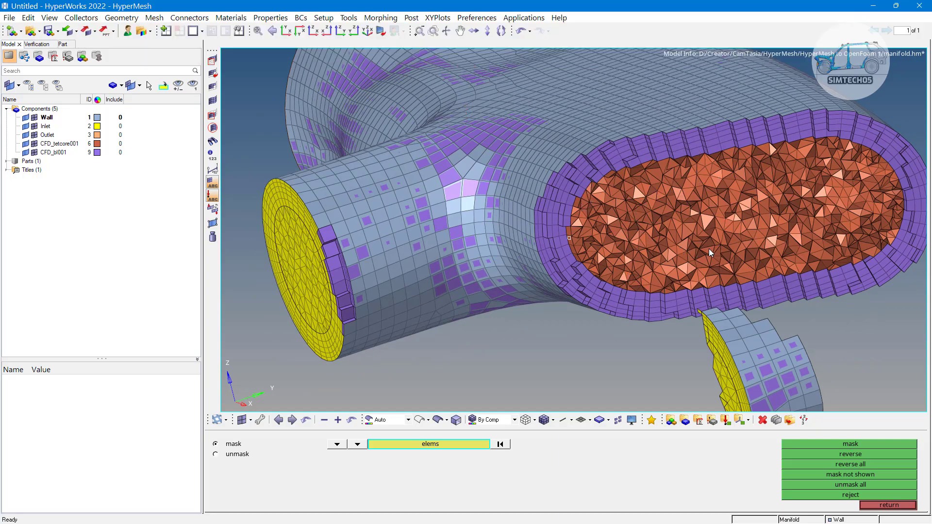
scroll(709, 249, "down", 3)
left_click_drag(709, 249, 273, 155, "ctrl")
Step: Unmask all to restore the whole manifold, then select the Wall and Inlet components
left_click(217, 100)
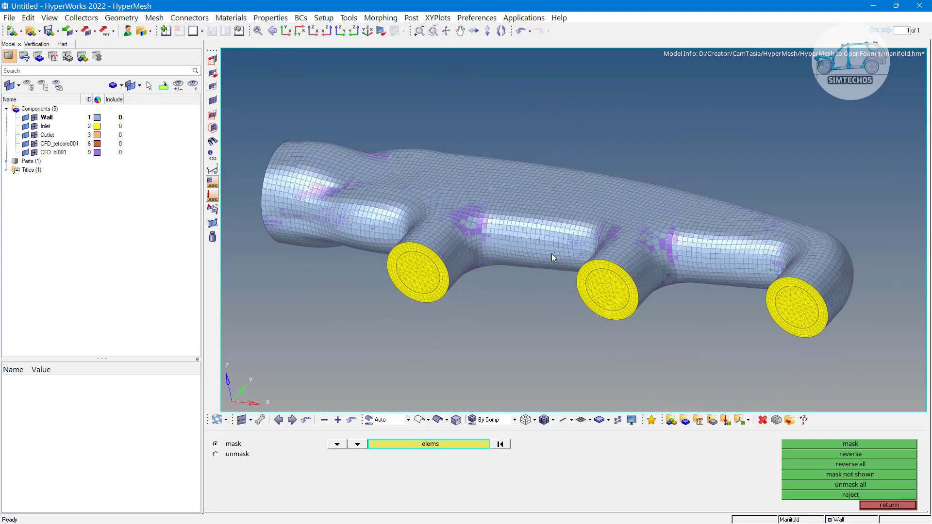
left_click_drag(552, 253, 593, 310, "ctrl")
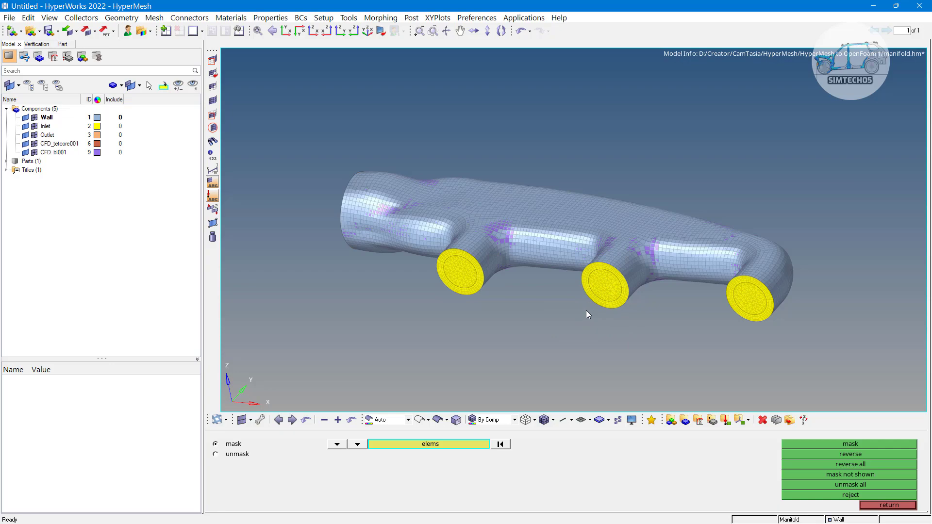
left_click(50, 118)
left_click(54, 126, "ctrl")
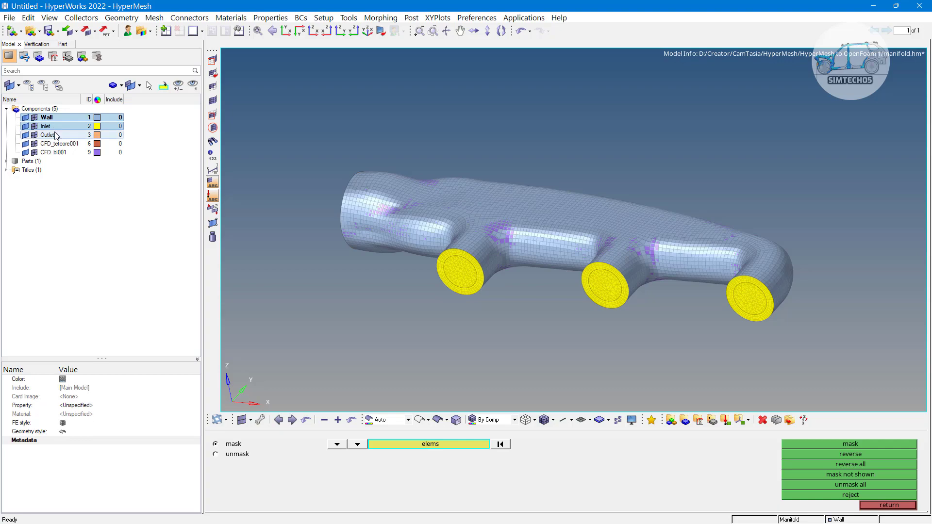
Step: Add Outlet to the selection and delete the Wall, Inlet and Outlet components, confirming with Yes
left_click(55, 135, "ctrl")
right_click(56, 136)
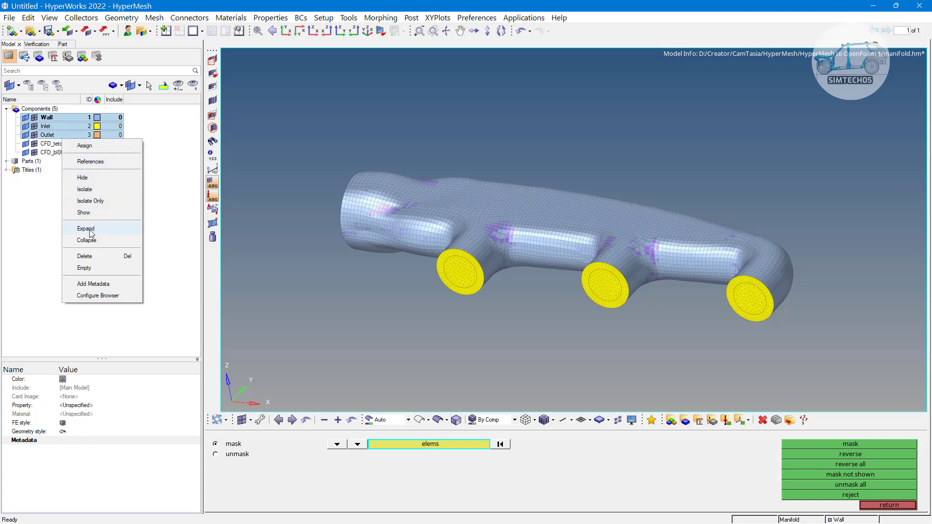
left_click(96, 258)
left_click(449, 295)
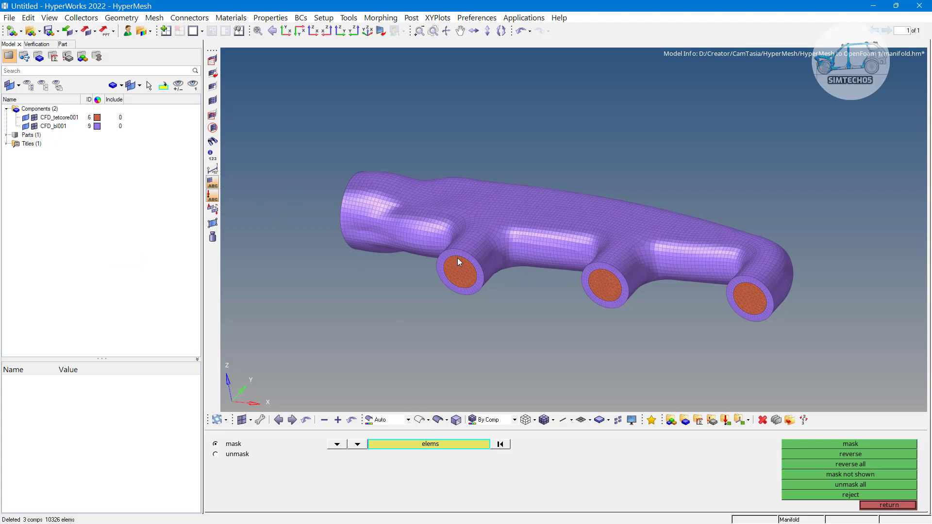
scroll(517, 278, "up", 10)
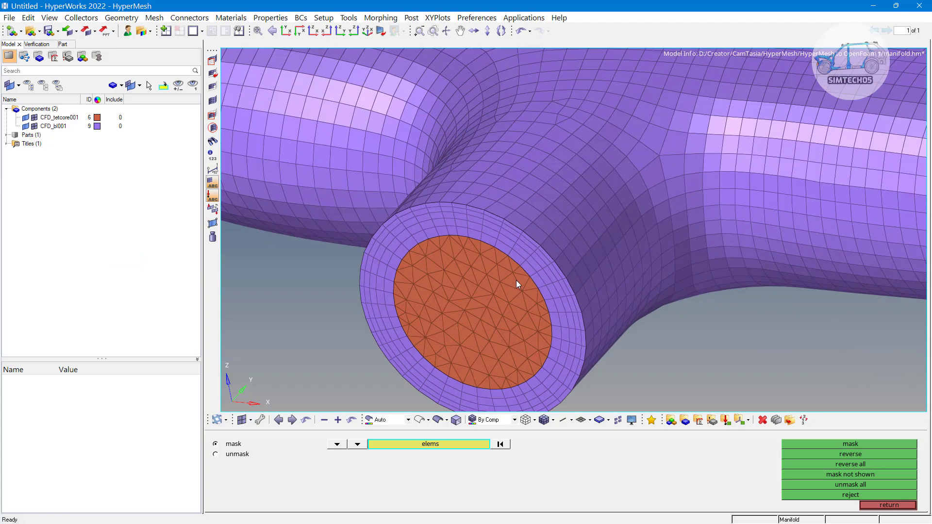
scroll(455, 280, "down", 3)
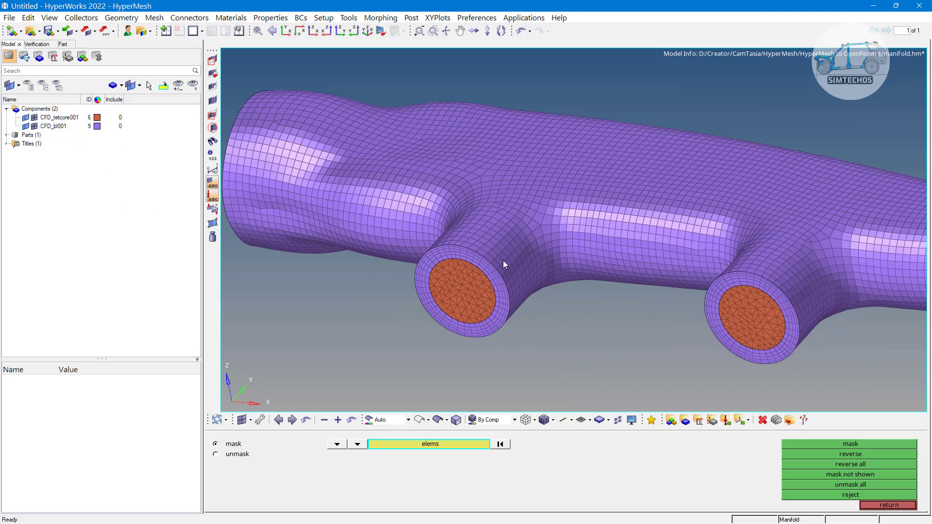
scroll(503, 261, "down", 3)
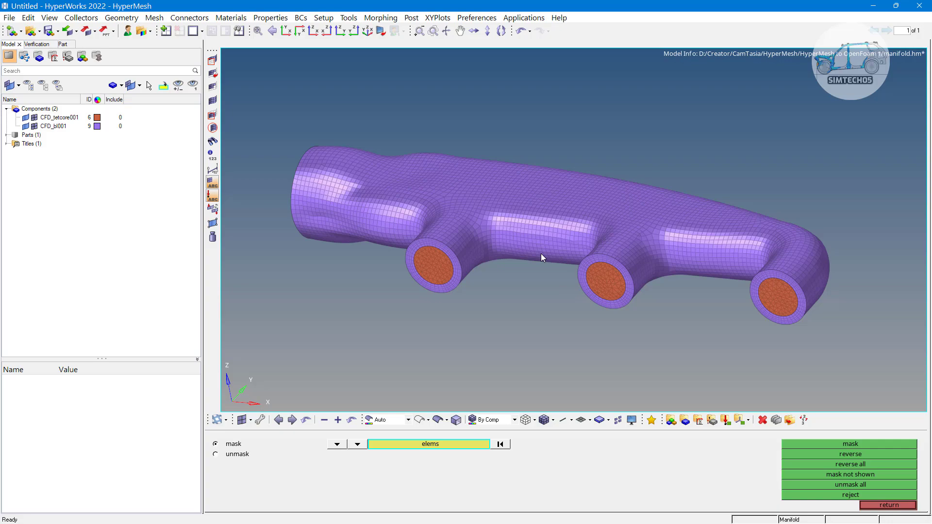
Step: Create new components named Fluid and Inlet from the Model browser
right_click(90, 193)
mouse_move(116, 198)
left_click(182, 234)
type("F")
key("Return")
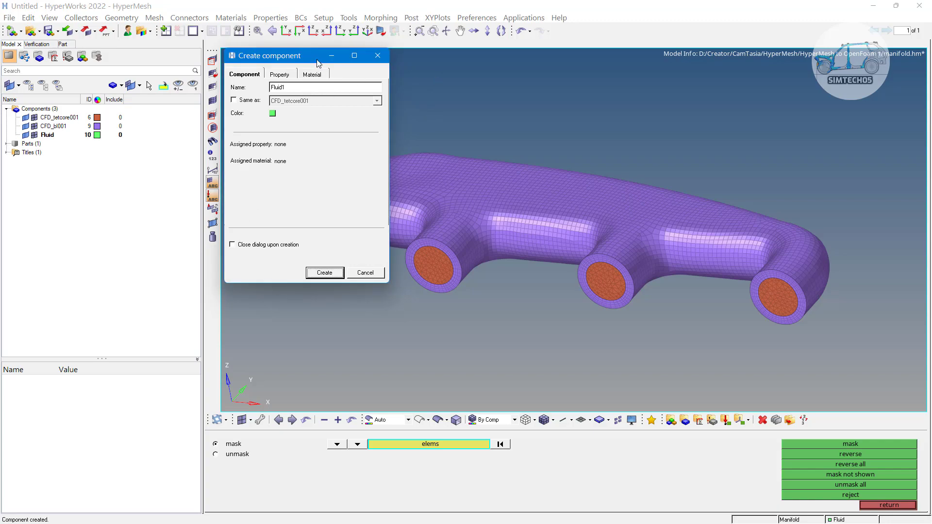
left_click_drag(299, 87, 268, 96)
type("Inlet")
left_click(323, 273)
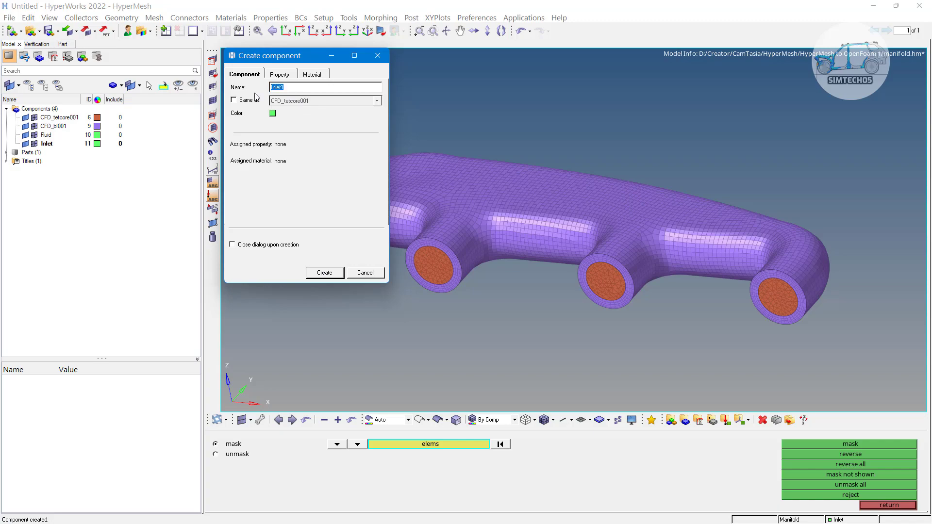
Step: Create the Outlet and Wall components, close the dialog, and select CFD_tetcore001 and CFD_bl001
type("Out")
left_click(325, 272)
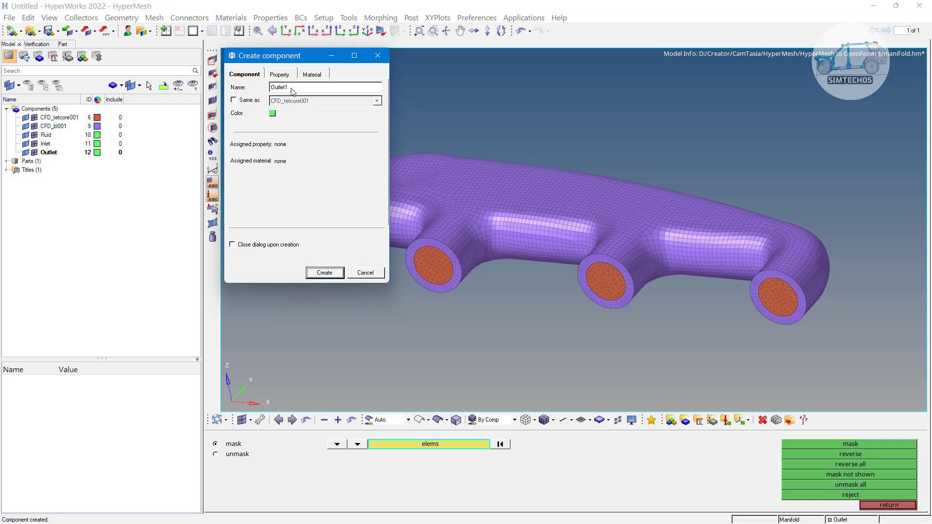
type("Wall")
left_click_drag(292, 87, 257, 91)
left_click(326, 272)
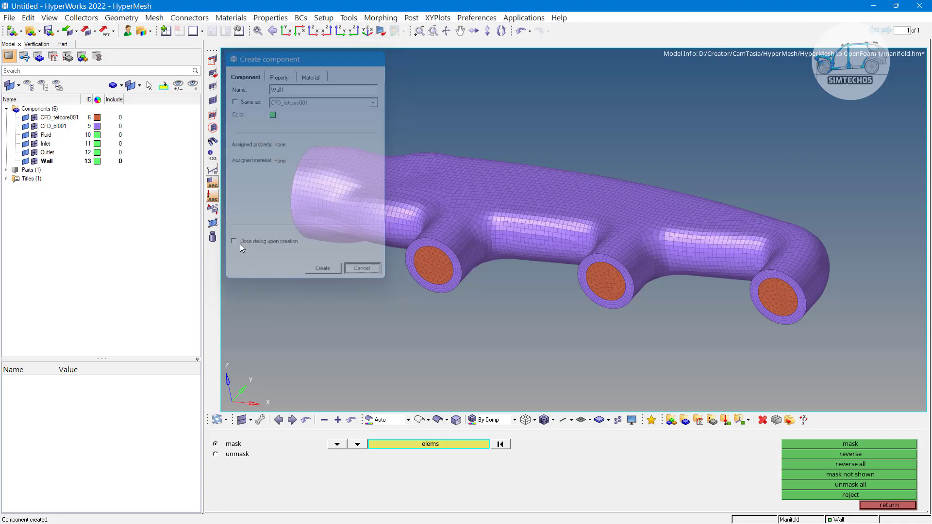
left_click(365, 272)
left_click(58, 117)
left_click(62, 127, "shift")
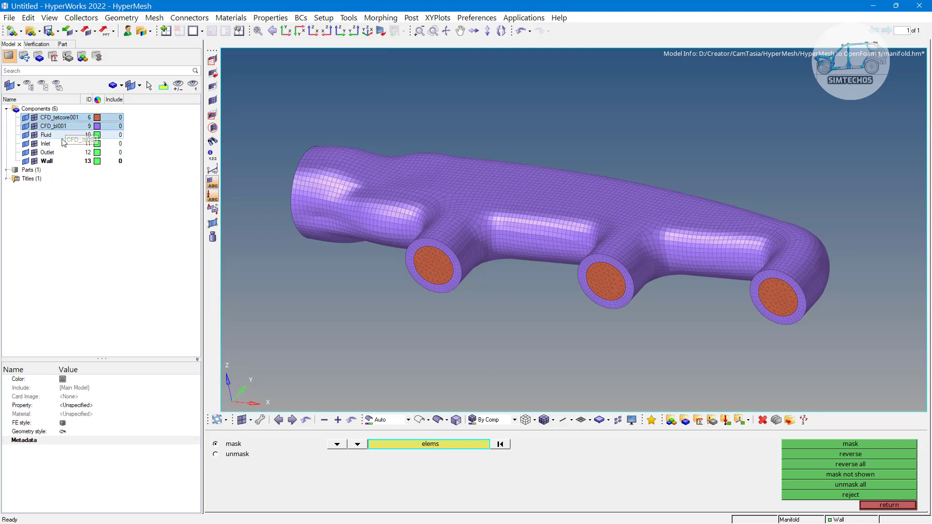
Step: Auto-assign distinct colours to Fluid, Inlet, Outlet and Wall: red, blue, yellow, green
left_click(61, 136)
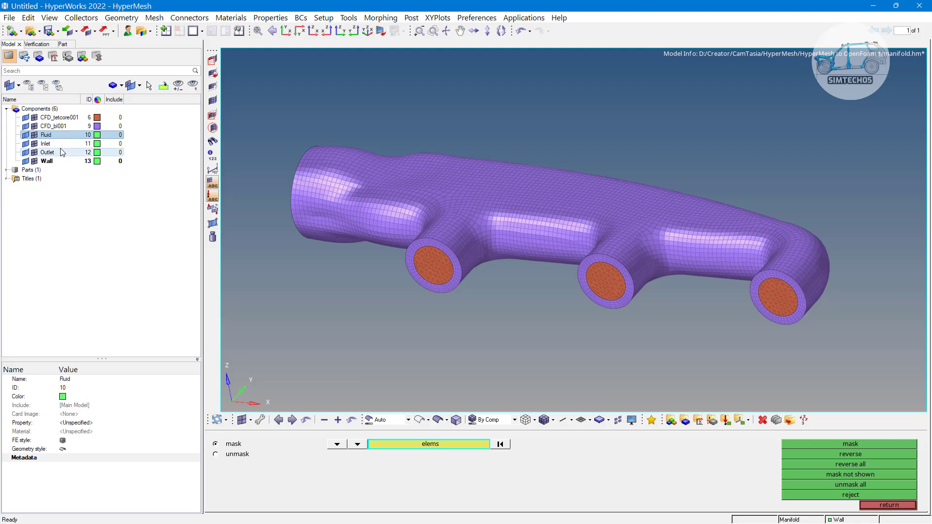
left_click(63, 152)
left_click(61, 135)
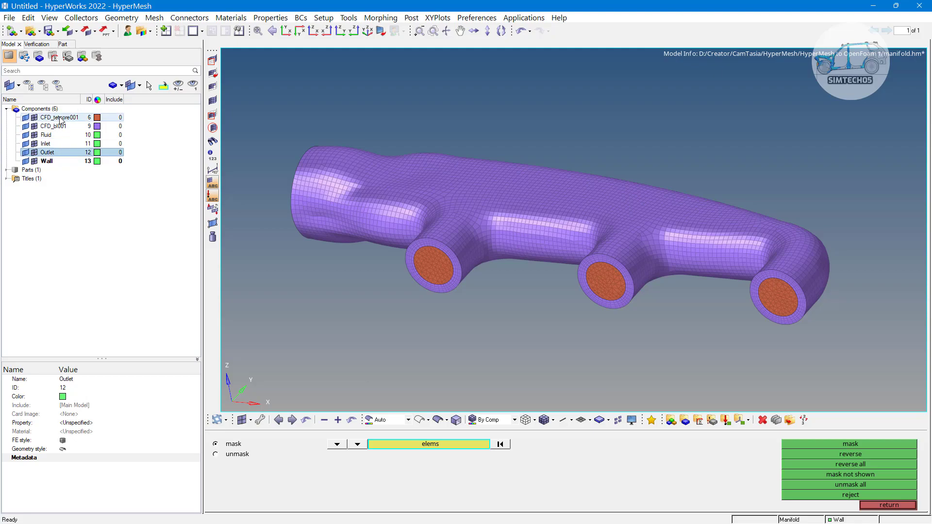
left_click(67, 161, "shift")
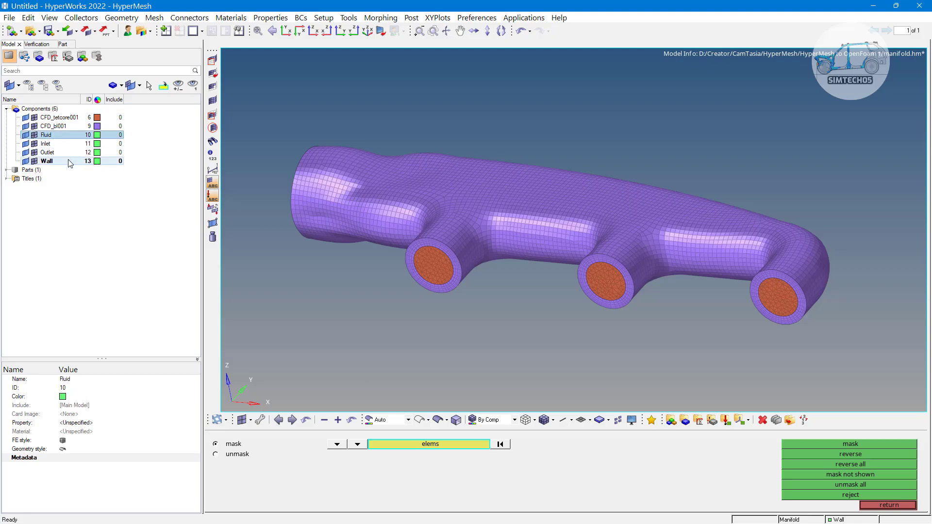
left_click(98, 161)
left_click(125, 166)
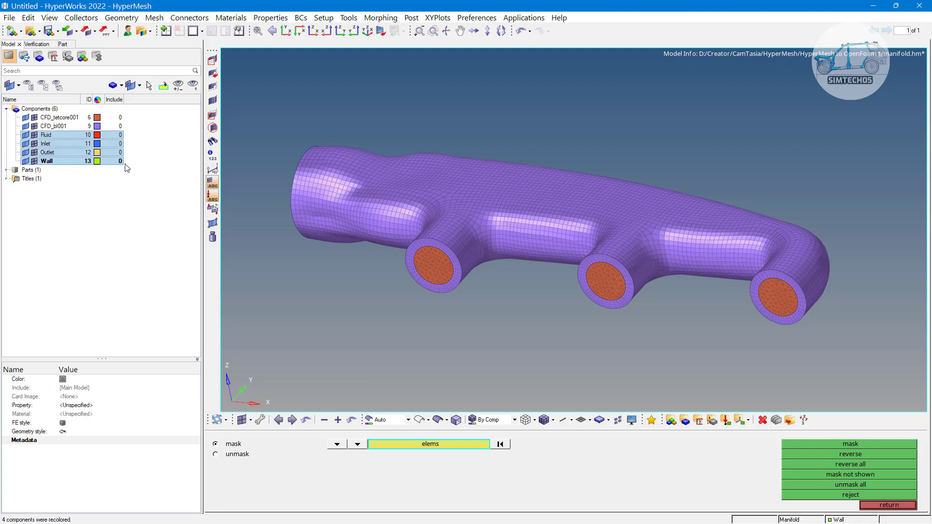
Step: Select CFD_bl001 and CFD_tetcore001, then leave the masking panel
left_click(68, 127)
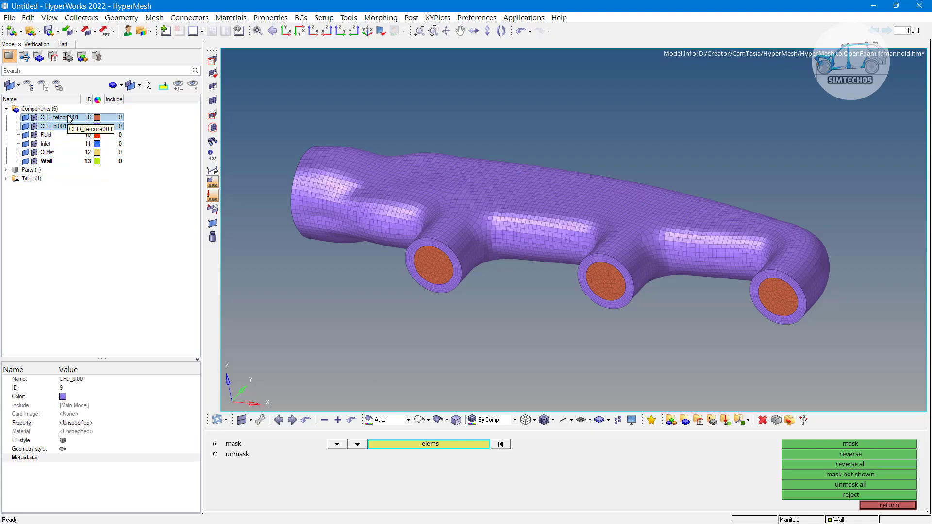
left_click(75, 118, "shift")
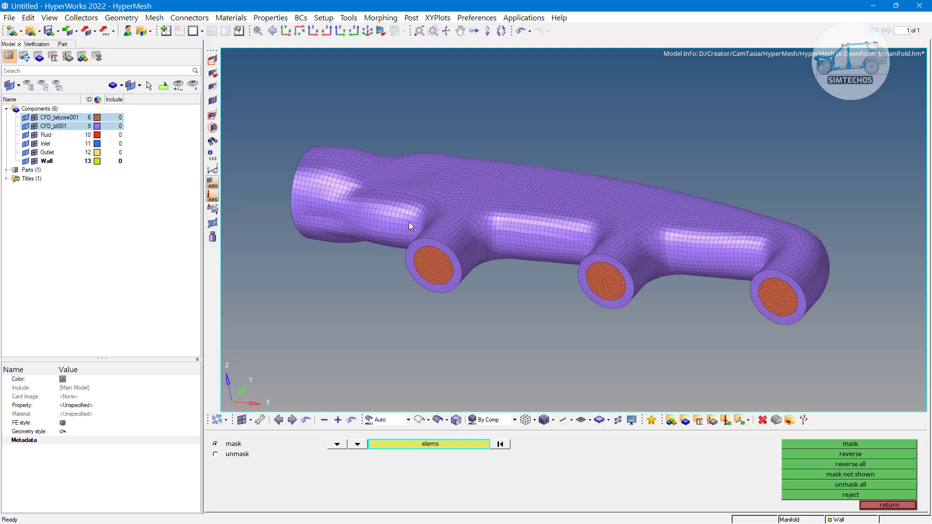
key("Escape")
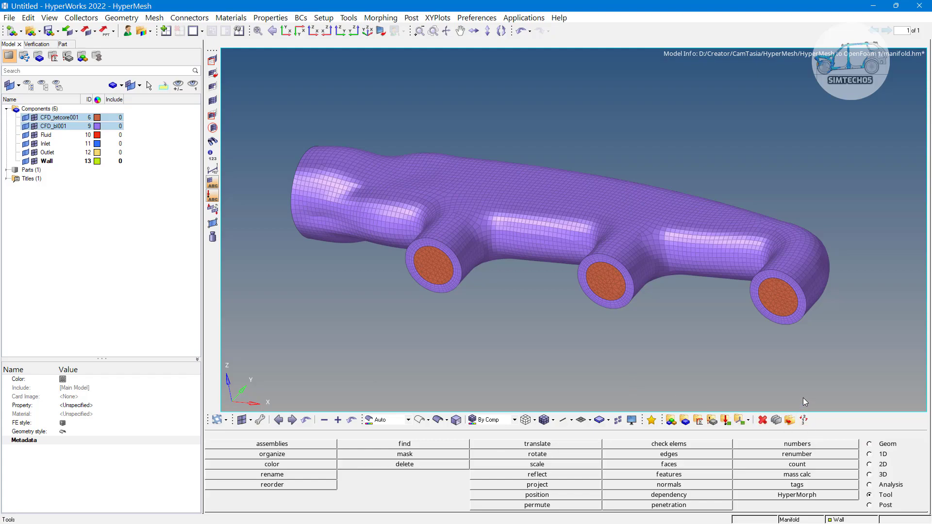
Step: Move every manifold element into the Fluid component using the organize panel (Shift+F11)
key("shift+F11")
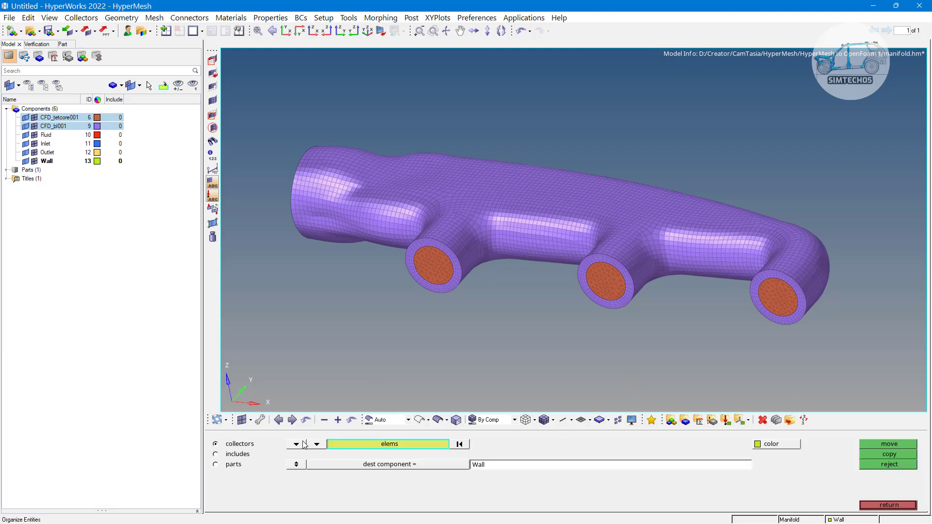
scroll(373, 189, "down", 3)
left_click_drag(290, 118, 745, 340, "shift")
scroll(518, 256, "up", 4)
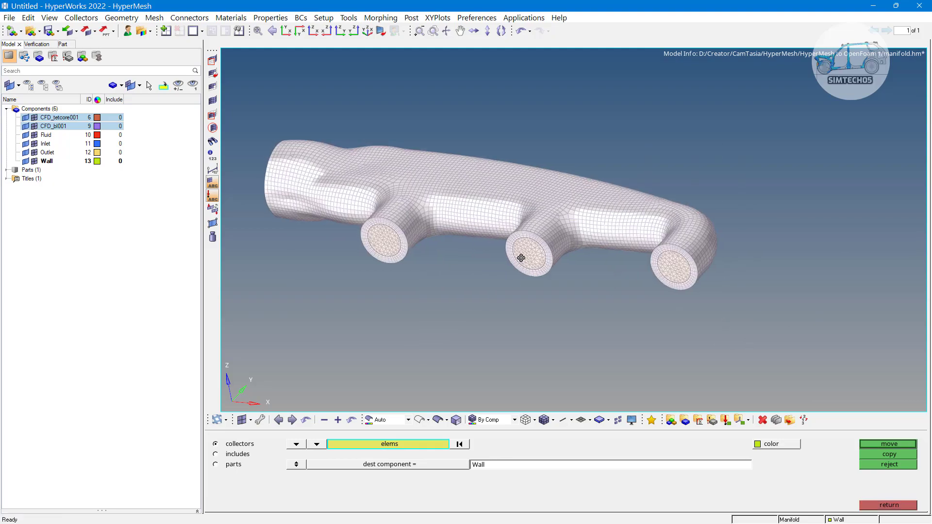
left_click(427, 468)
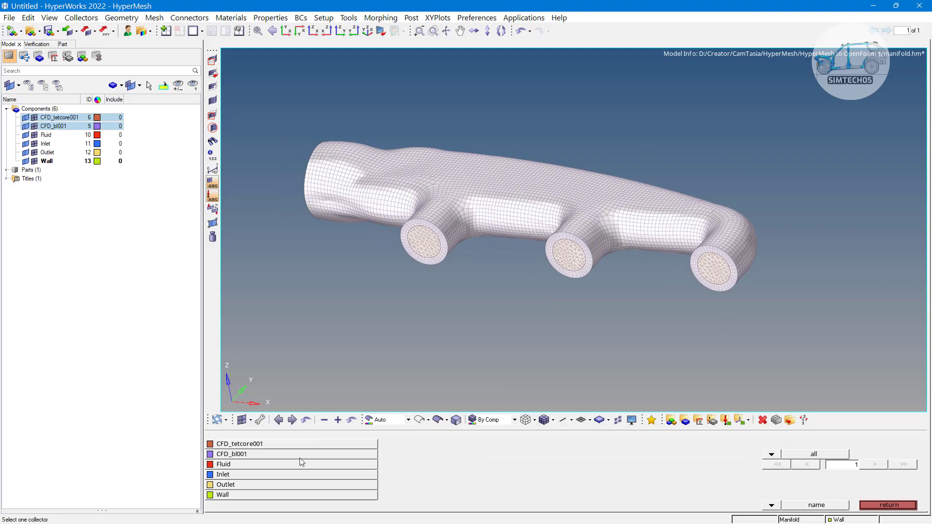
left_click(230, 465)
left_click(884, 445)
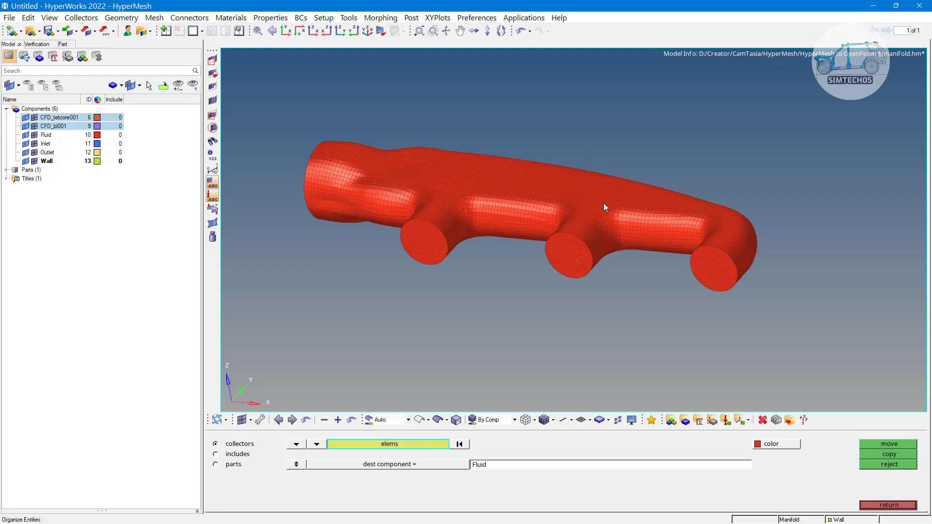
scroll(573, 240, "up", 4)
scroll(573, 240, "up", 3)
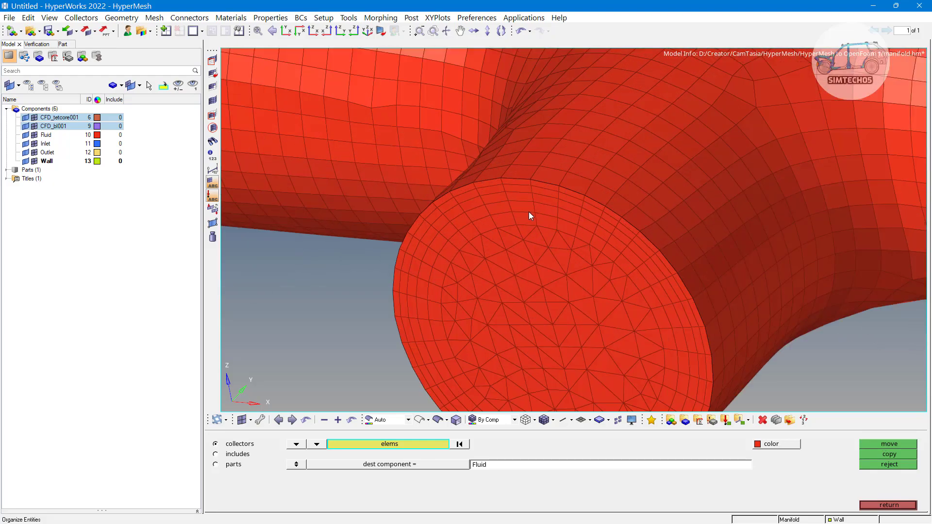
scroll(534, 218, "down", 3)
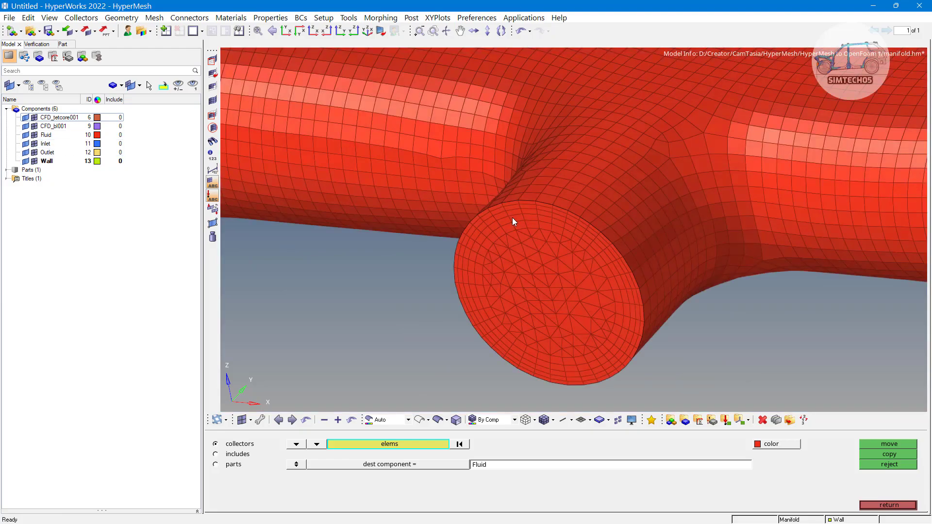
Step: Fit the view, then delete the empty CFD_tetcore001 and CFD_bl001 components
key("f")
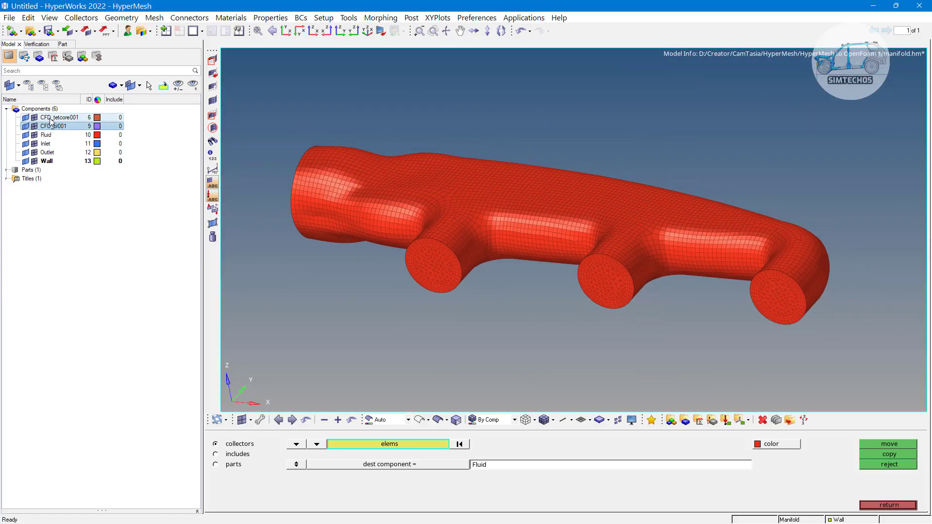
left_click(51, 121)
right_click(58, 120)
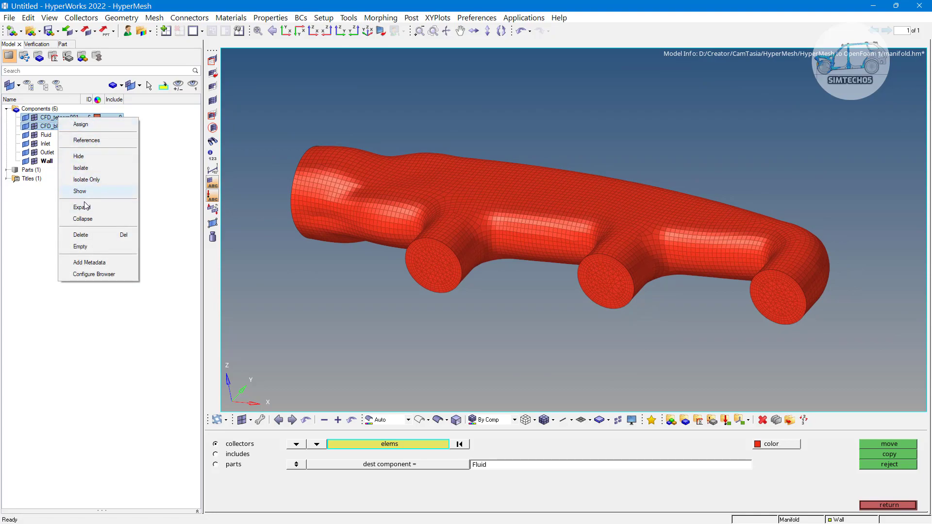
left_click(90, 236)
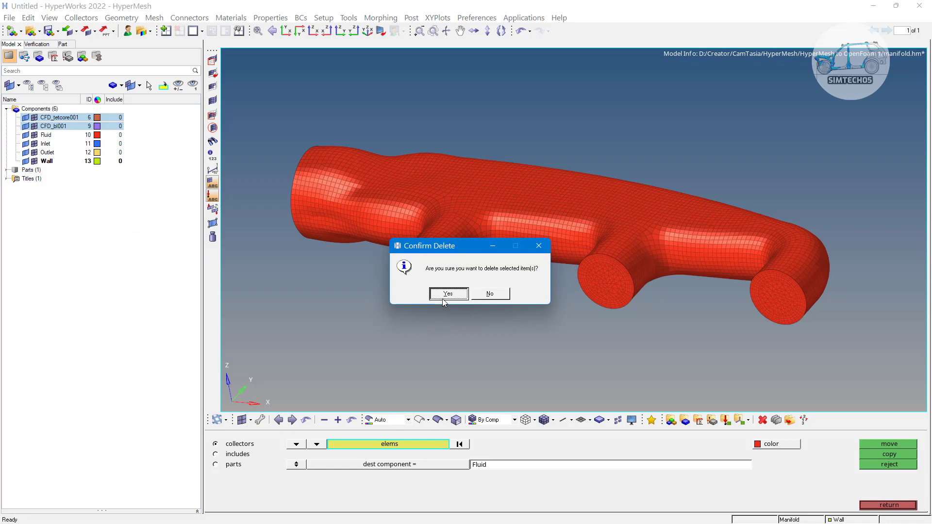
left_click(442, 296)
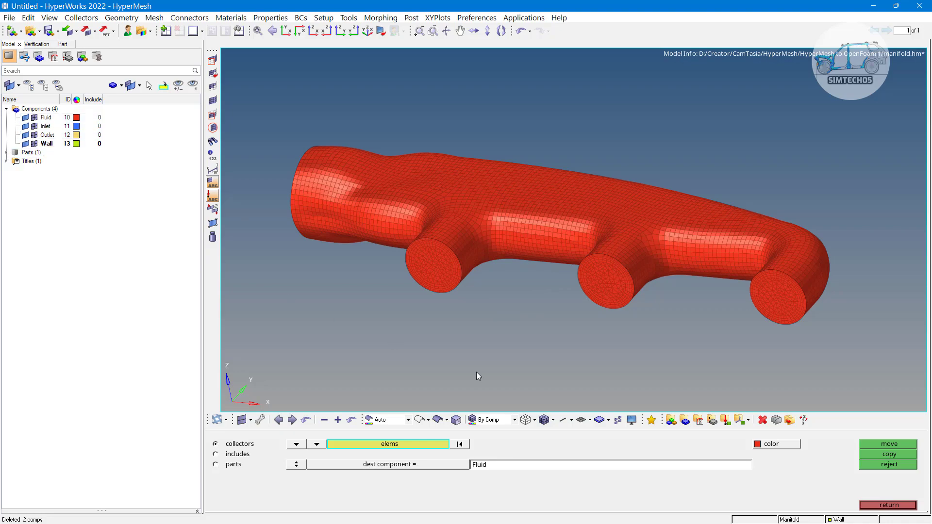
Step: In the faces panel, window-select all elements of the manifold
left_click(889, 505)
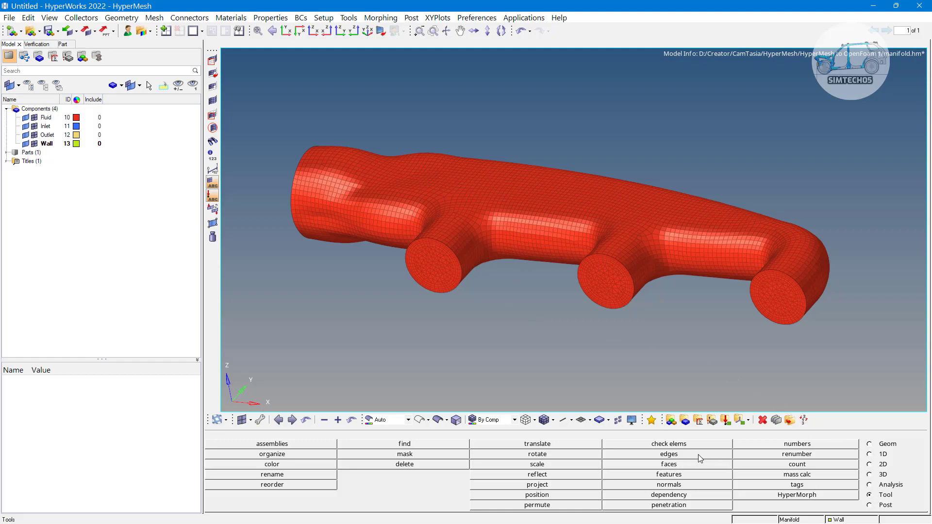
left_click(680, 465)
scroll(571, 298, "down", 3)
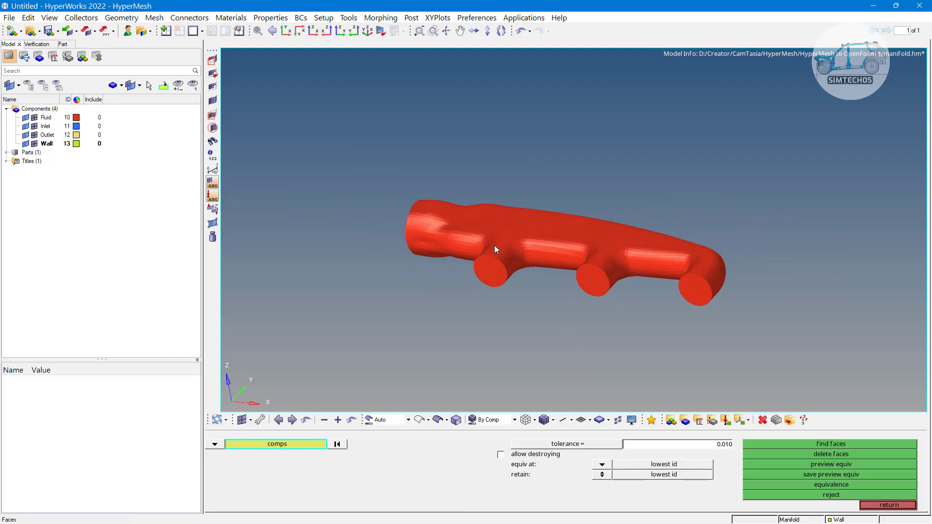
left_click(215, 444)
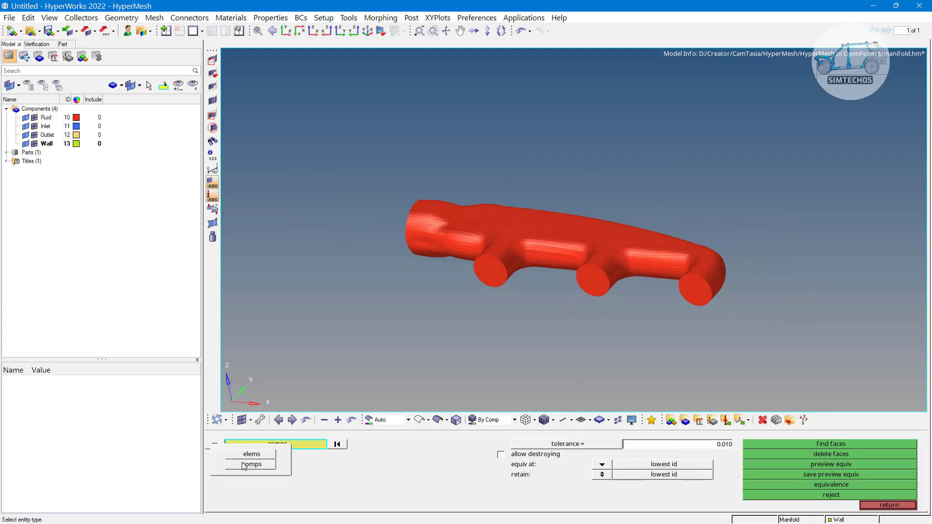
left_click(249, 453)
left_click_drag(354, 149, 872, 416, "shift")
key("f")
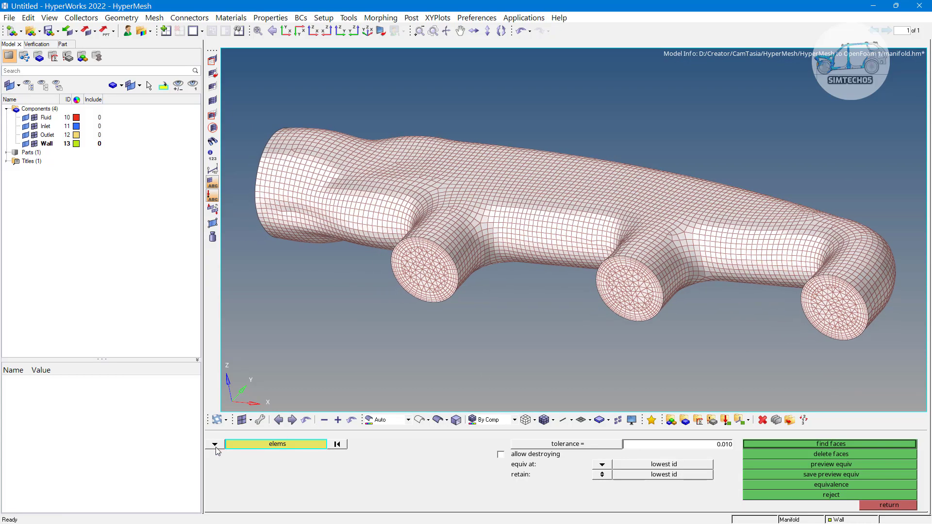
Step: Switch the selector back to comps and run find faces to create ^faces
left_click(215, 445)
left_click(248, 465)
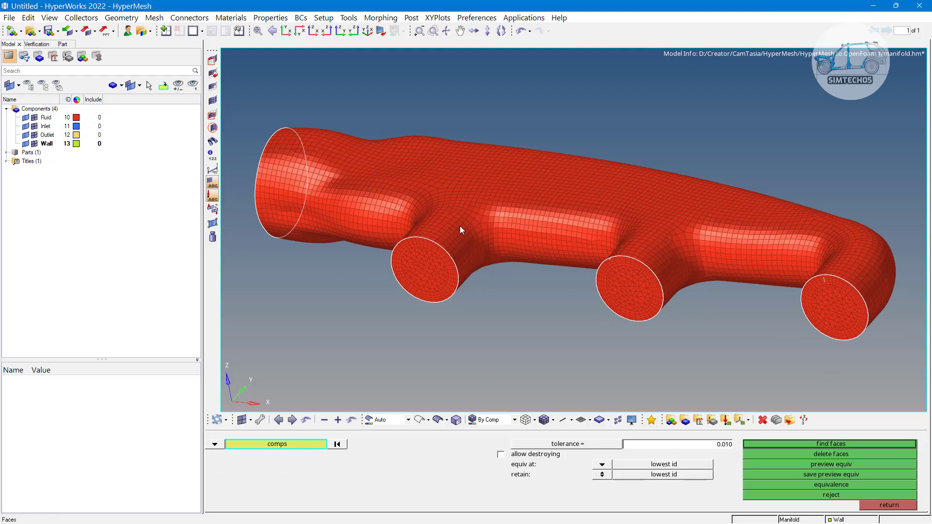
scroll(464, 233, "down", 3)
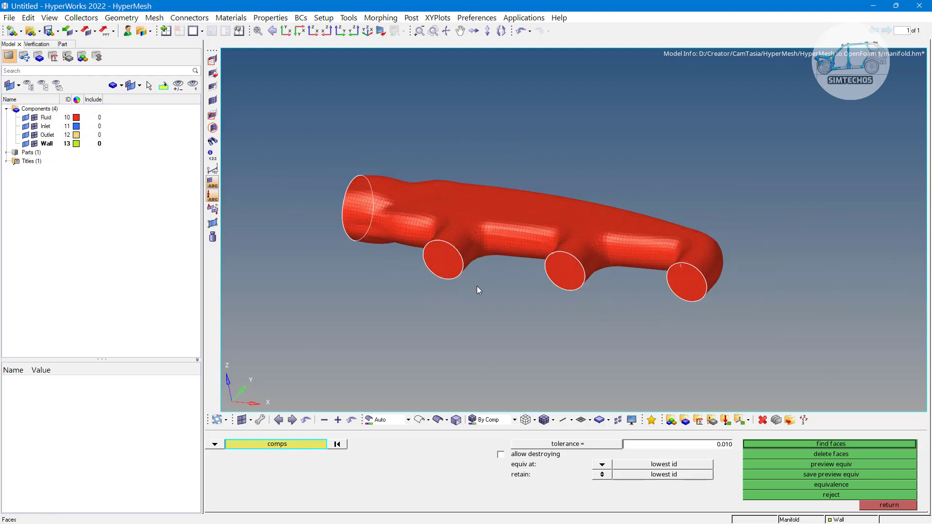
left_click(799, 444)
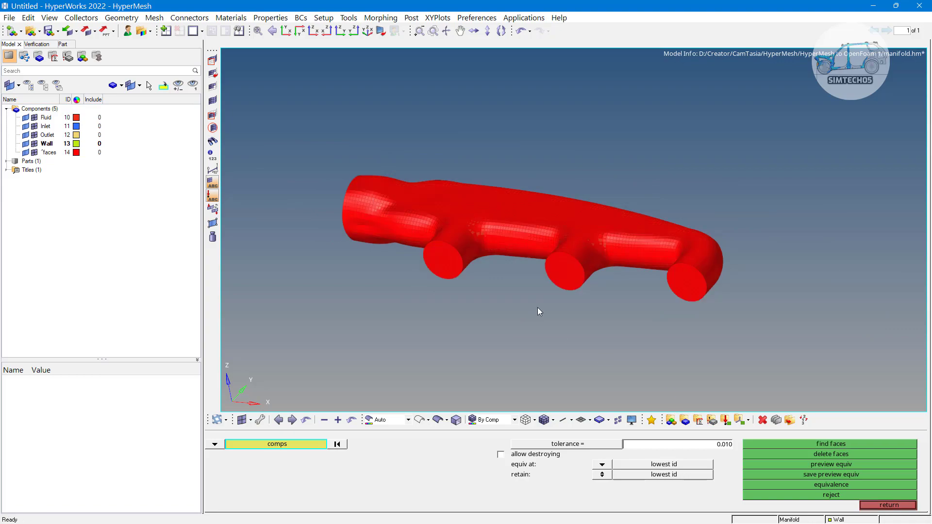
Step: Recolour the ^faces component light grey
scroll(455, 234, "up", 8)
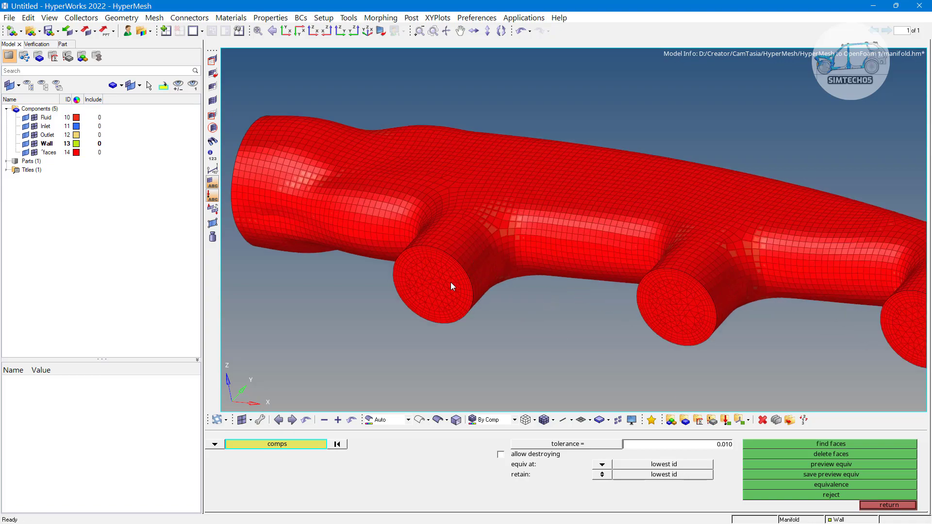
scroll(430, 249, "down", 4)
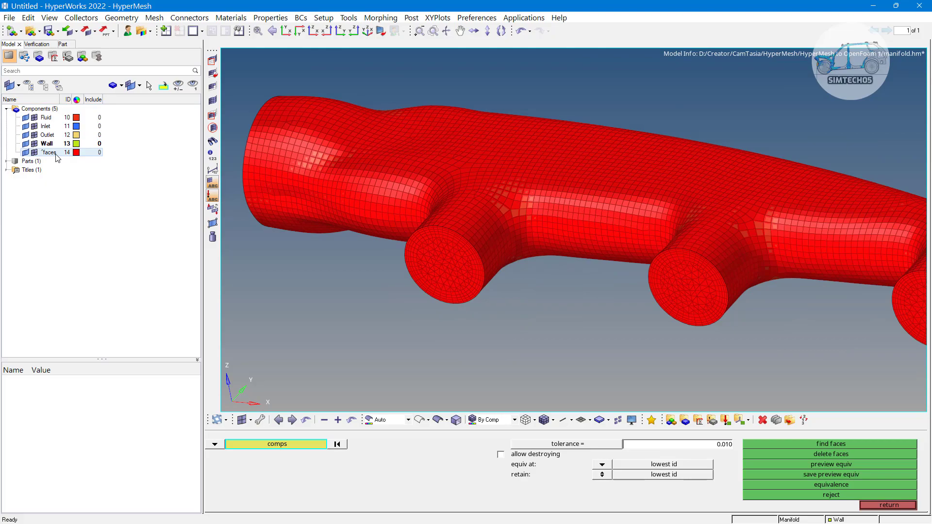
left_click(77, 153)
left_click(76, 152)
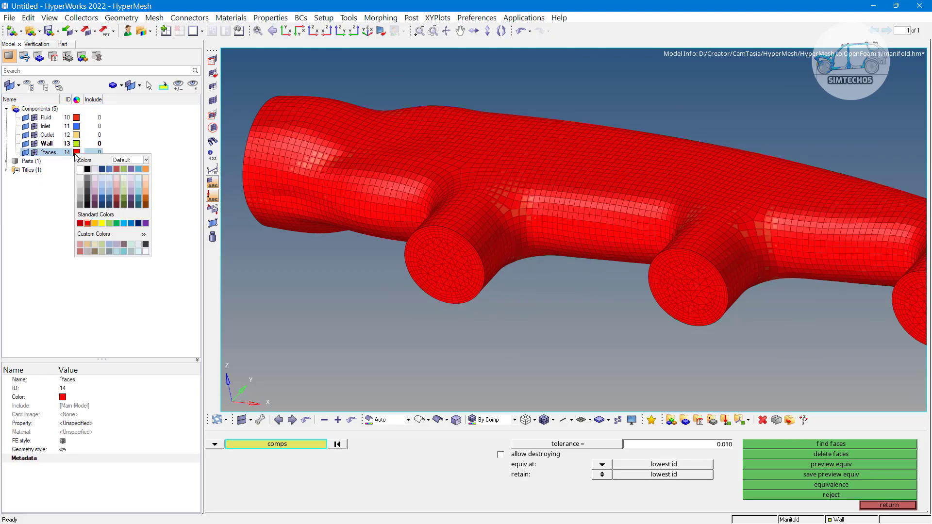
left_click(80, 194)
Step: Toggle Fluid display off and on, then turn the left pipe end toward the viewer
scroll(497, 249, "down", 5)
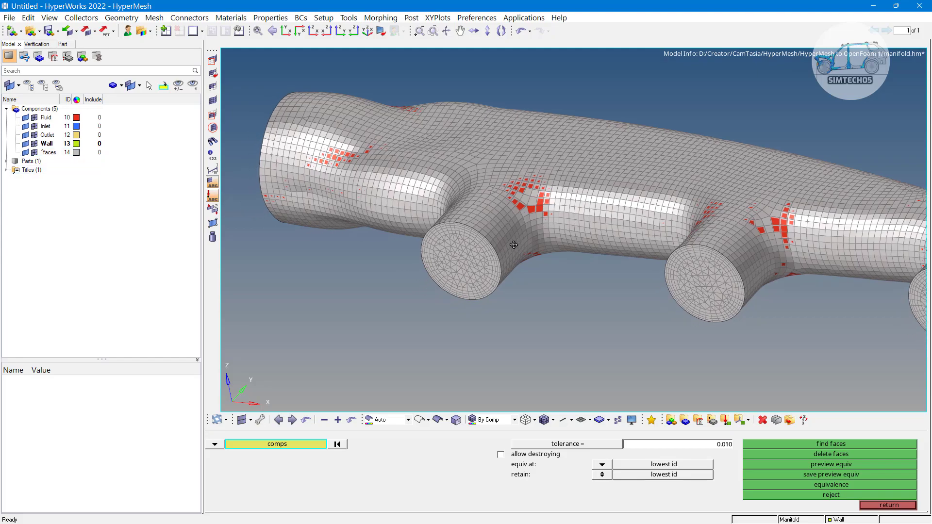
scroll(505, 247, "up", 6)
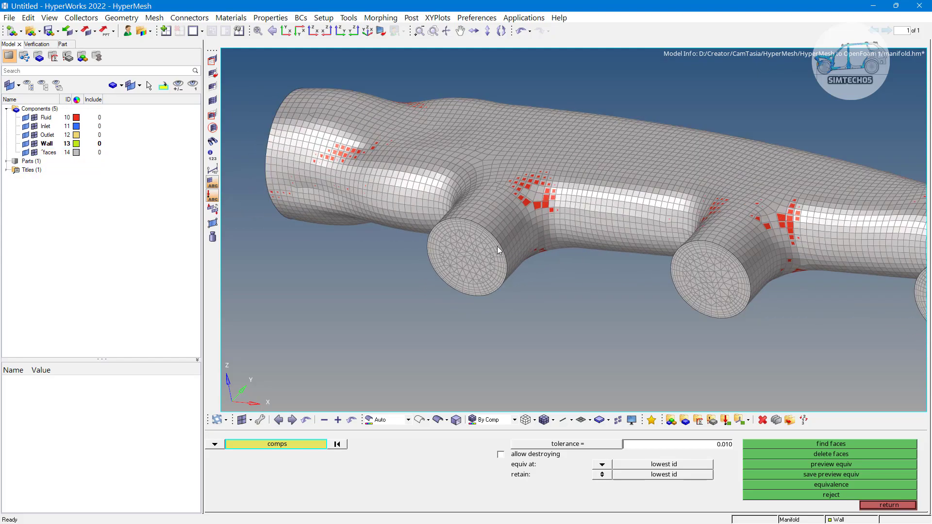
left_click(34, 120)
left_click(34, 120)
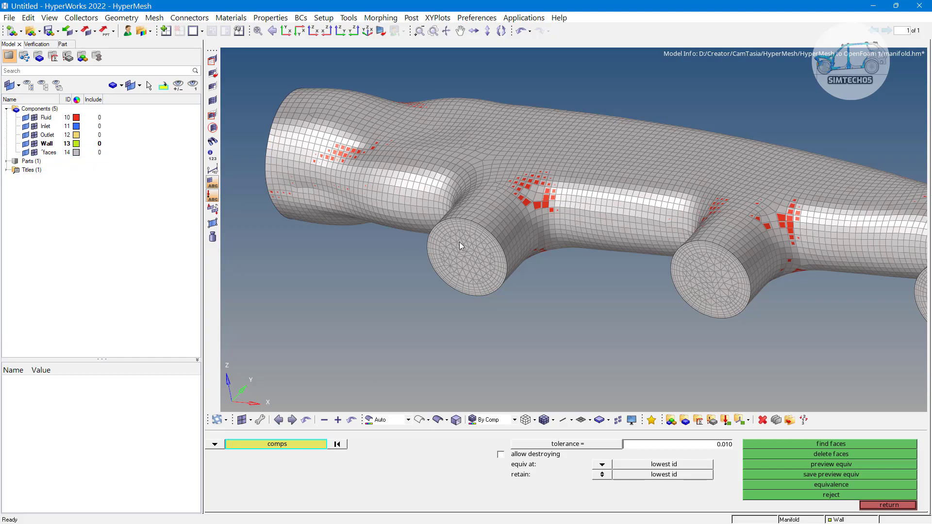
scroll(466, 247, "down", 2)
left_click_drag(487, 257, 608, 281, "ctrl")
scroll(543, 270, "up", 2)
left_click_drag(543, 270, 492, 268, "ctrl")
Step: Set up the organize panel with by-face element selection and hide Fluid to face the inlet end
key("Escape")
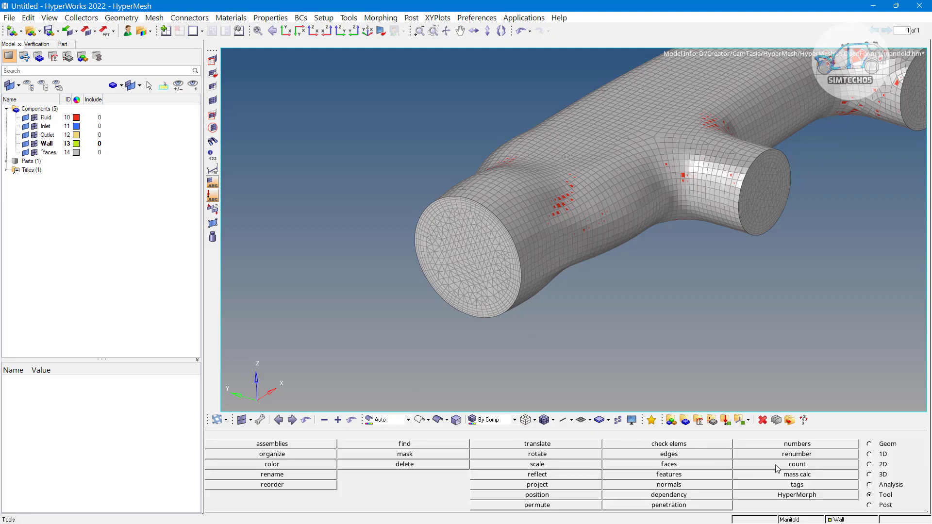
left_click(271, 454)
scroll(450, 347, "up", 2)
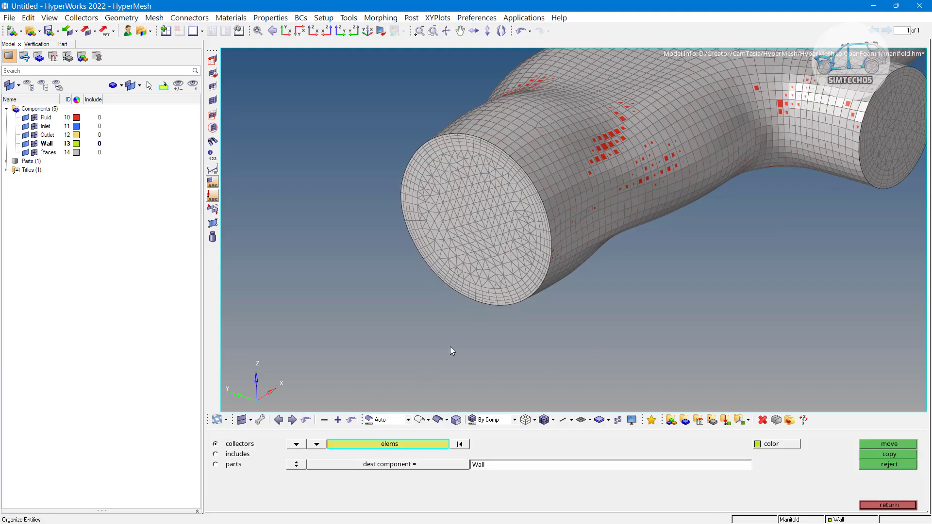
left_click_drag(450, 346, 463, 243, "ctrl")
left_click(377, 444)
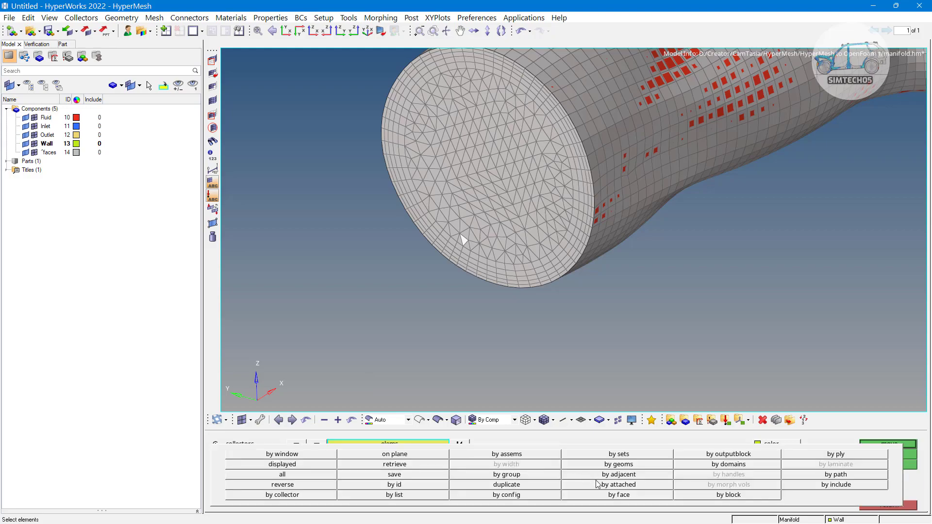
left_click(615, 495)
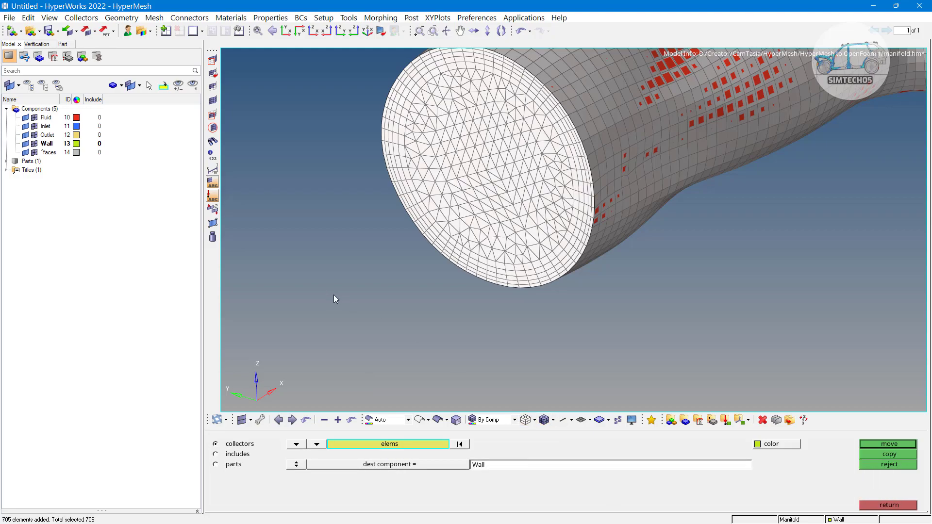
scroll(346, 299, "down", 2)
left_click_drag(347, 299, 409, 295, "ctrl")
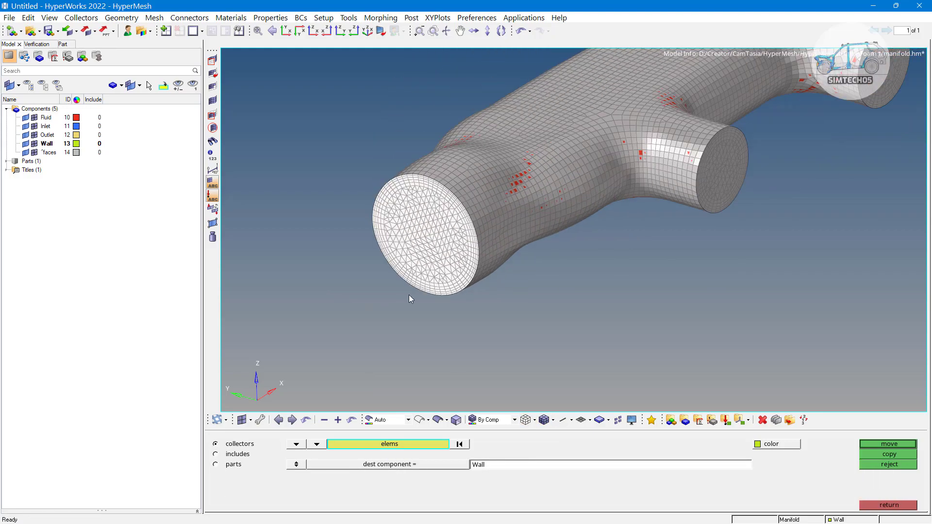
left_click(34, 118)
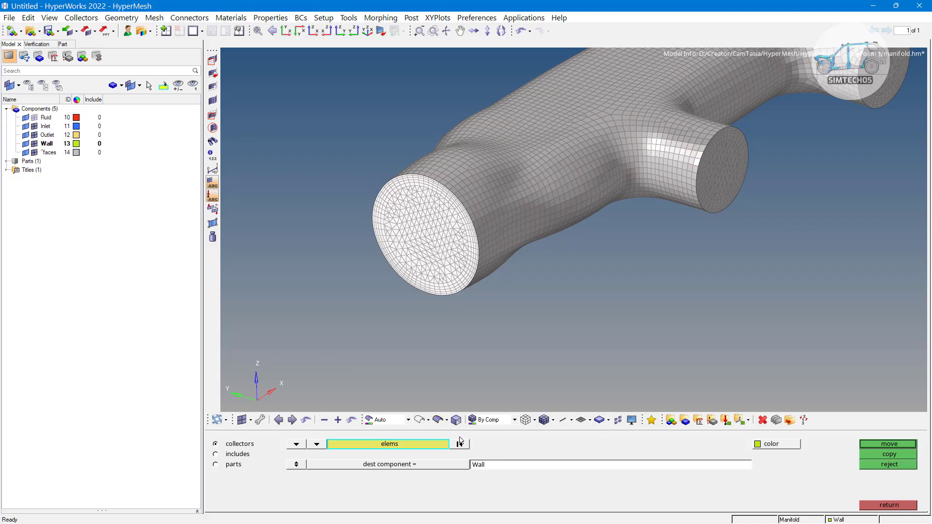
left_click_drag(440, 378, 429, 342, "ctrl")
Step: Select the pipe's end-face elements by face and move them into the Inlet component
left_click(418, 250)
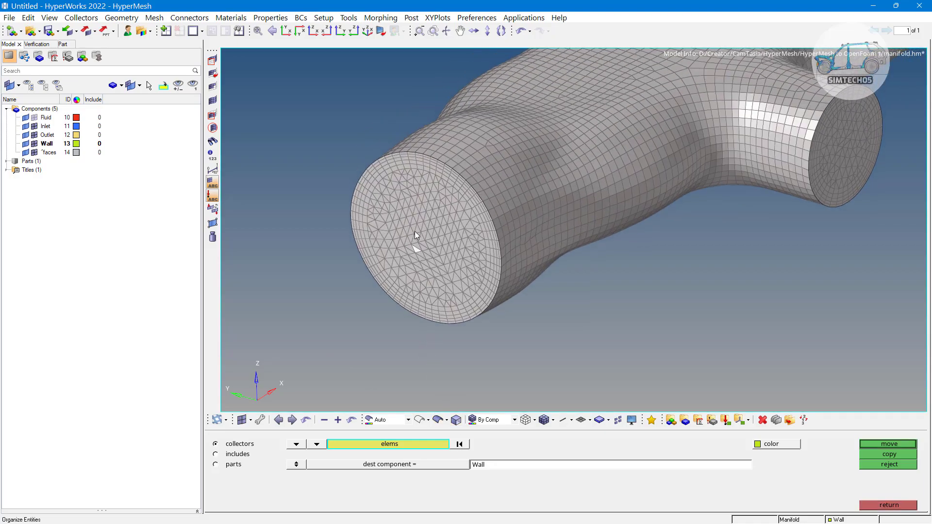
left_click(407, 443)
left_click(612, 495)
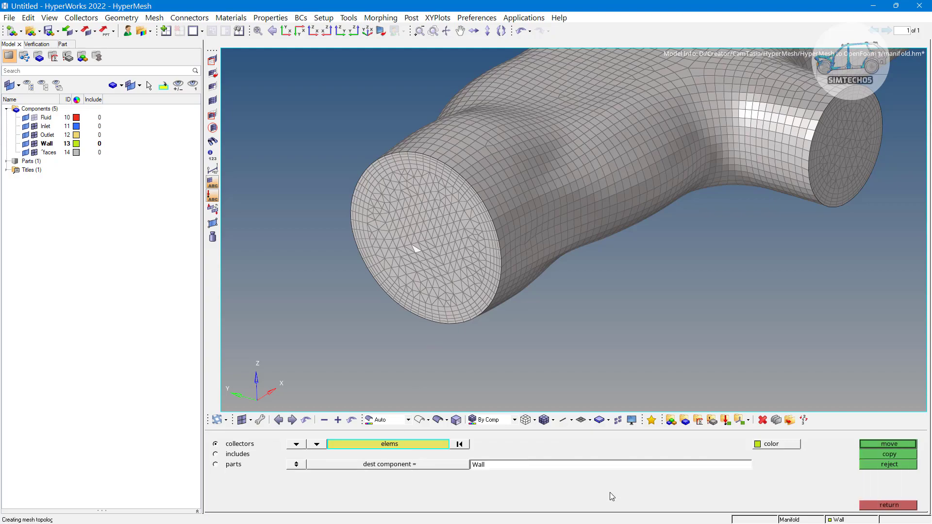
left_click(437, 464)
left_click(254, 452)
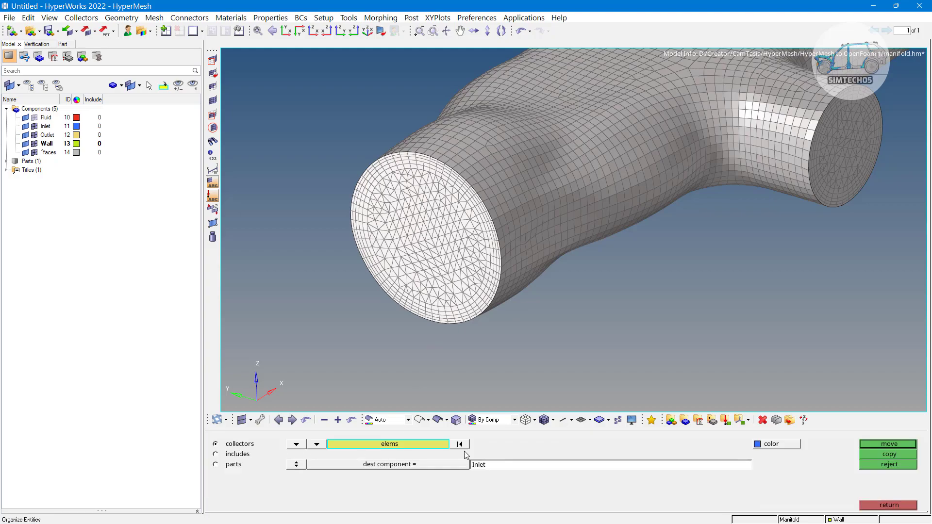
left_click(889, 445)
left_click_drag(550, 261, 531, 247, "ctrl")
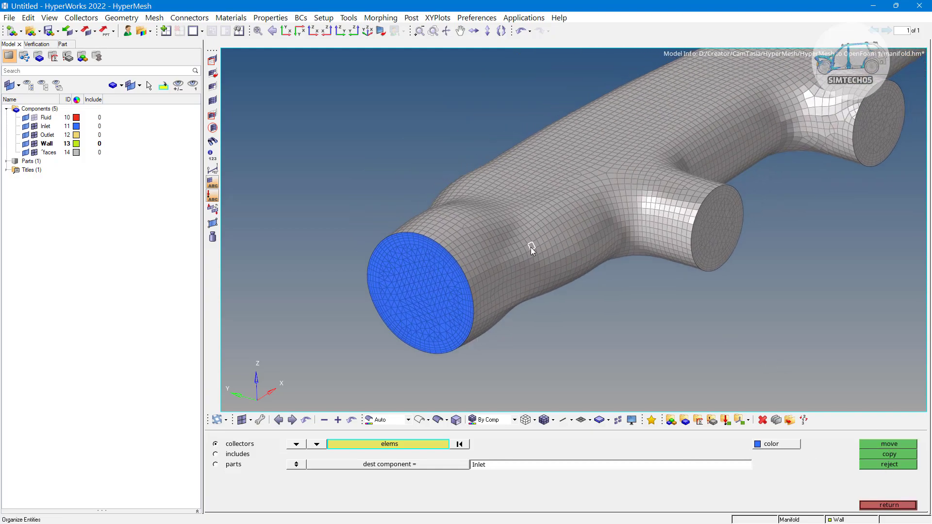
Step: Select the entire pipe-wall surface mesh by face and check it around the end cap
left_click(405, 442)
left_click(619, 495)
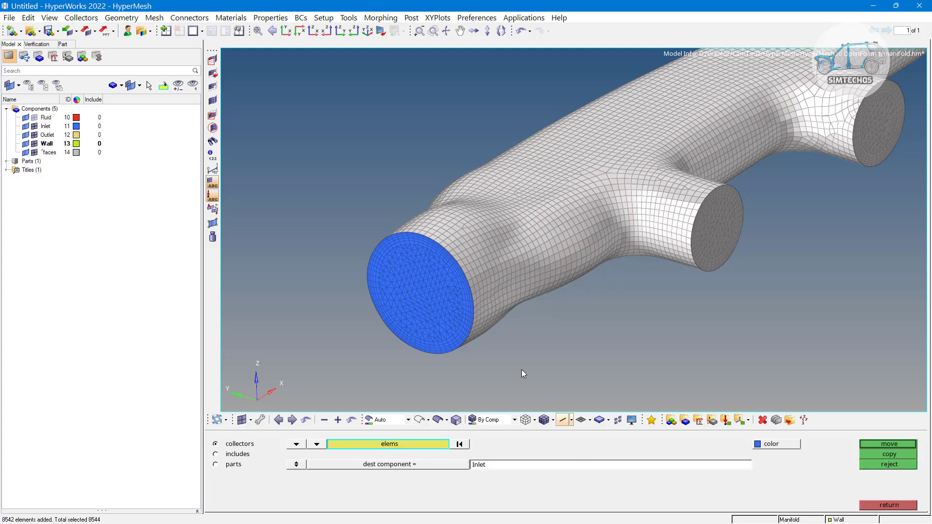
left_click(515, 291)
scroll(482, 279, "down", 3)
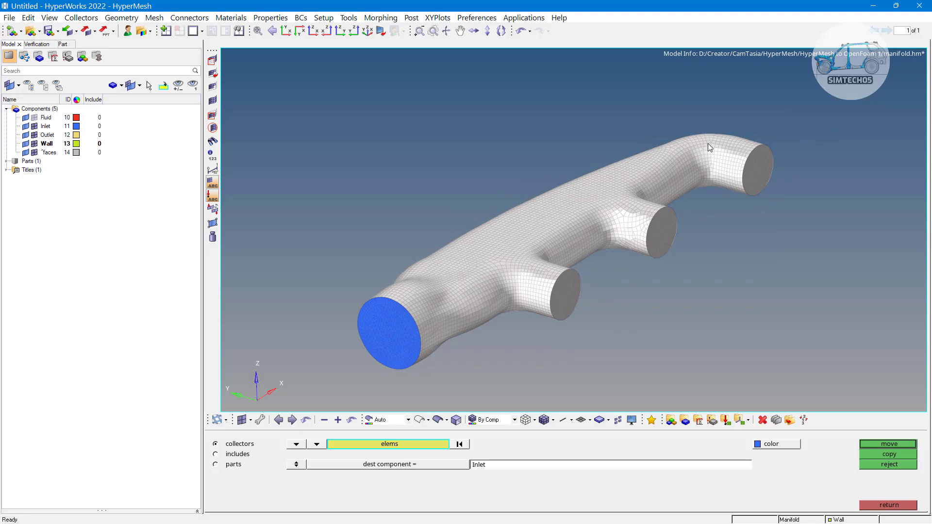
scroll(657, 292, "up", 10)
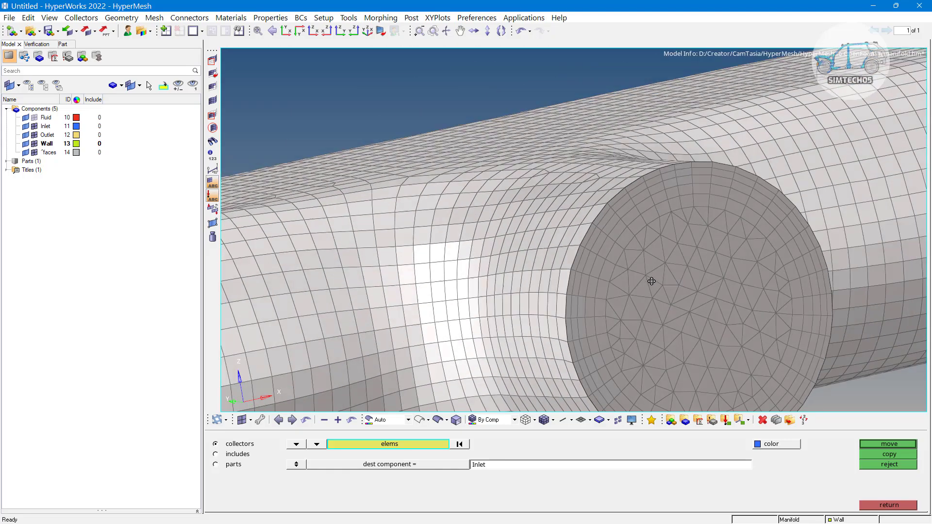
left_click_drag(651, 281, 654, 261, "ctrl")
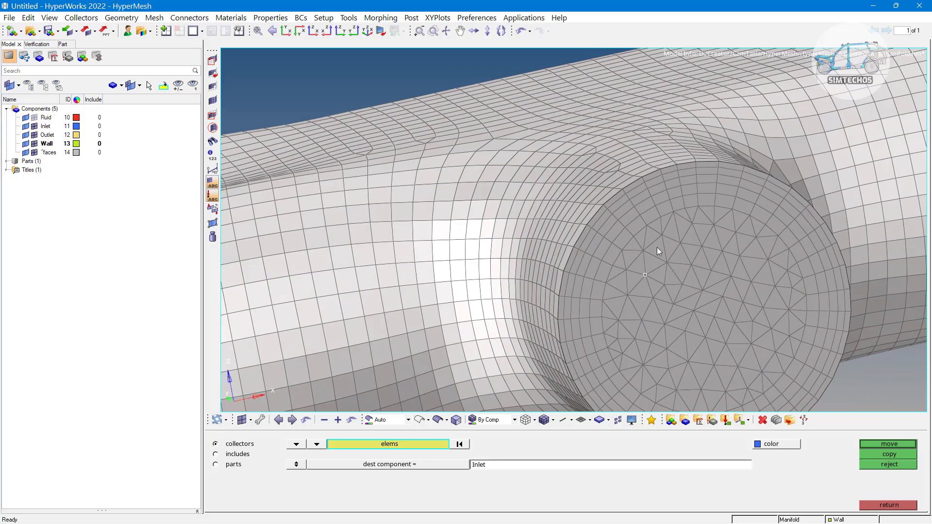
scroll(642, 268, "down", 2)
scroll(621, 214, "up", 6)
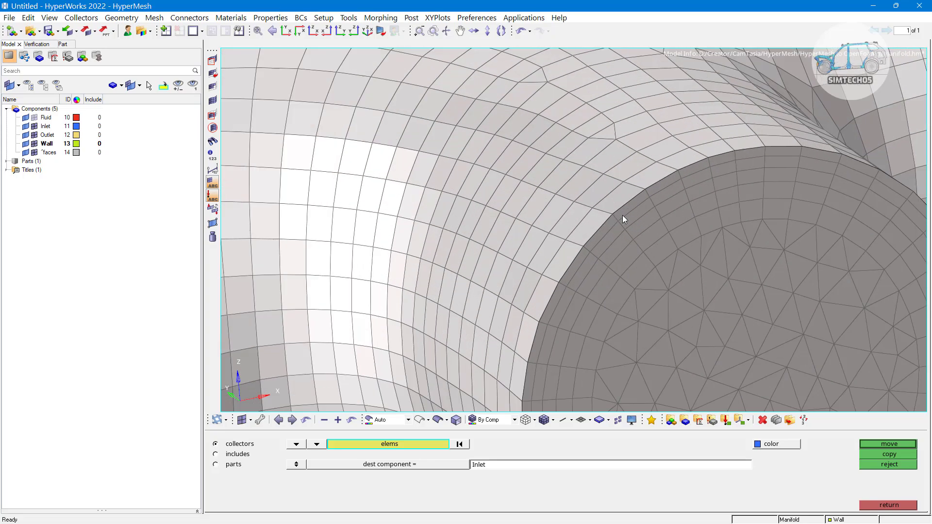
scroll(626, 252, "down", 10)
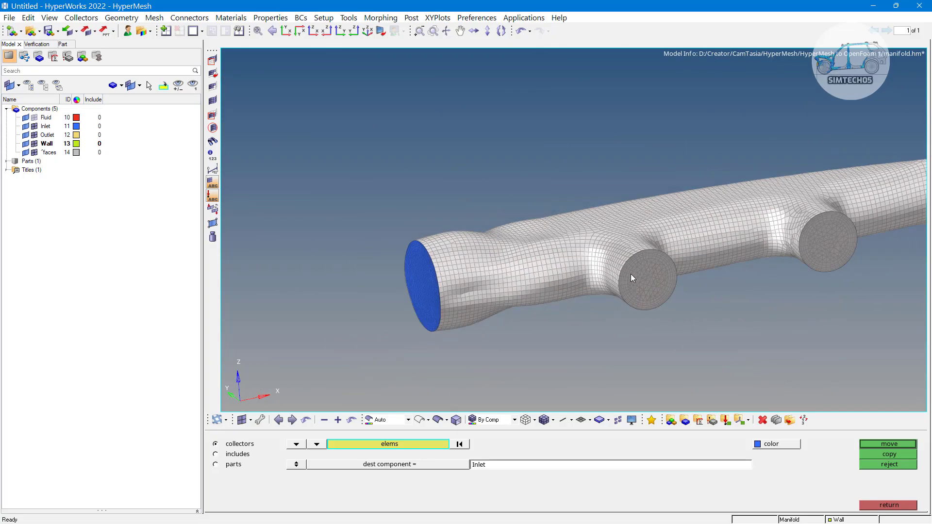
left_click_drag(633, 281, 626, 281, "ctrl")
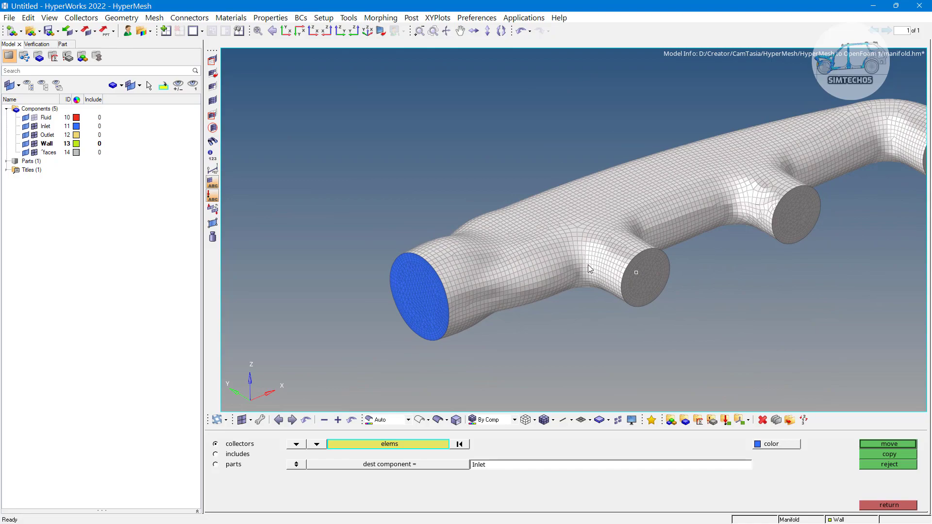
right_click_drag(723, 199, 642, 218, "ctrl")
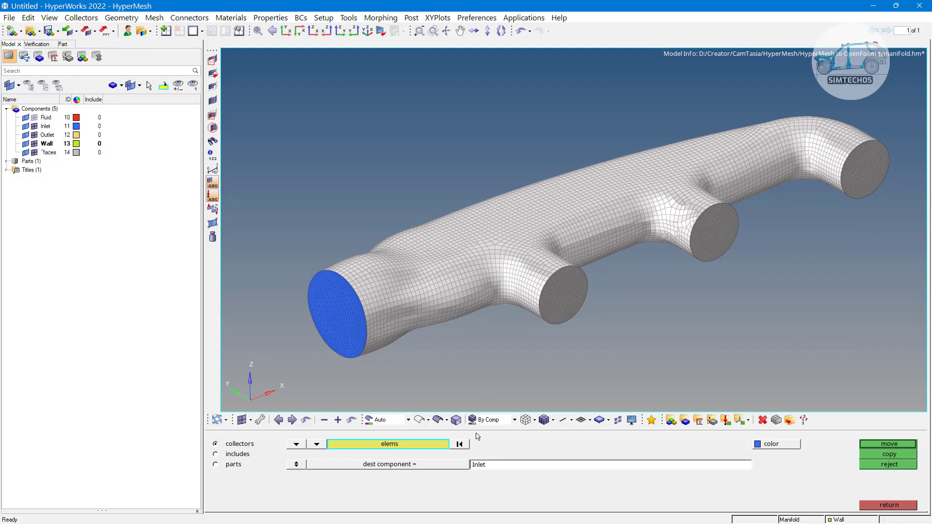
Step: Move the selected wall elements into the Wall component
left_click(451, 465)
left_click(240, 475)
left_click(887, 443)
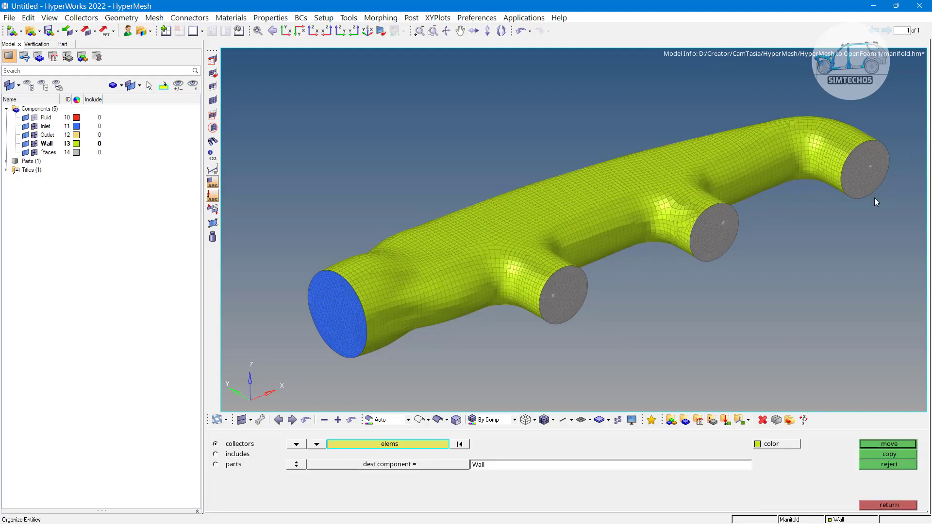
Step: Select the three outlet cap faces by face and move them into the Outlet component
left_click(426, 444)
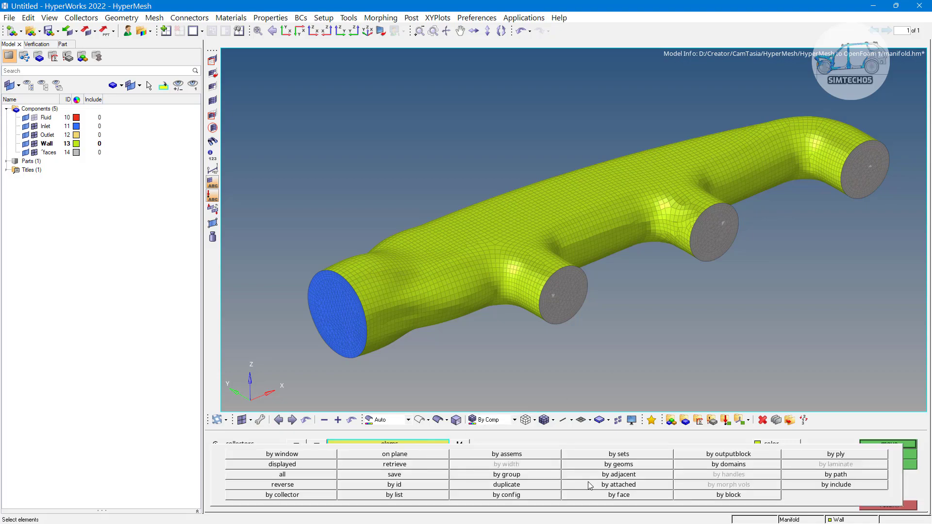
left_click(612, 495)
left_click(432, 465)
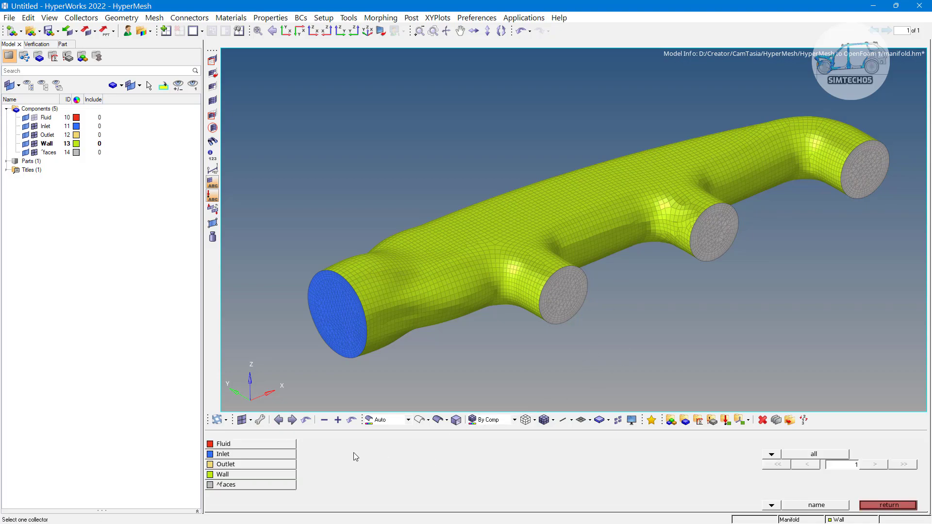
left_click(231, 465)
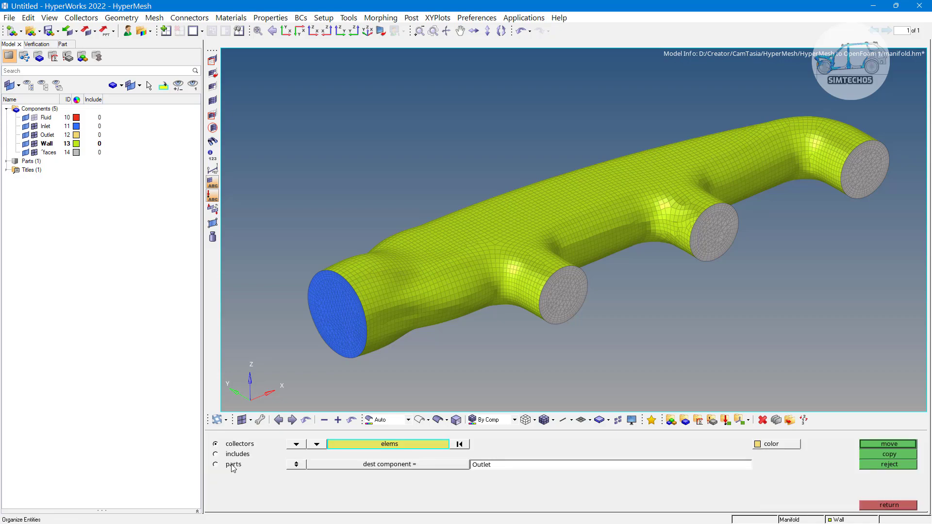
left_click(888, 446)
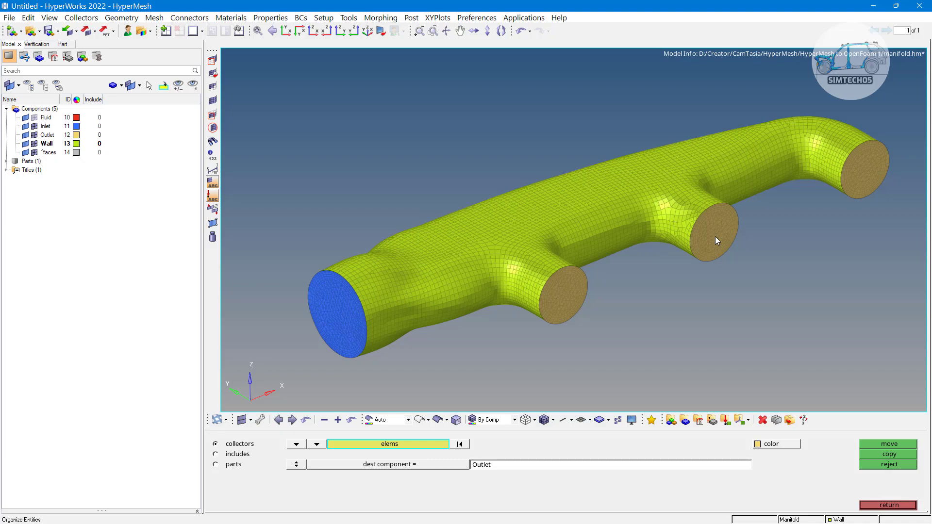
left_click_drag(685, 238, 658, 232, "ctrl")
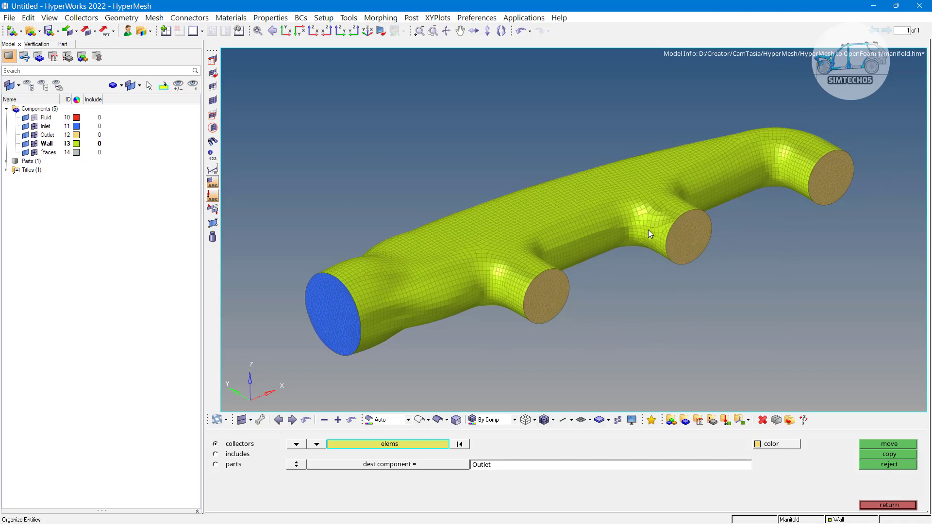
Step: Delete the leftover ^faces component from the Model browser
key("Escape")
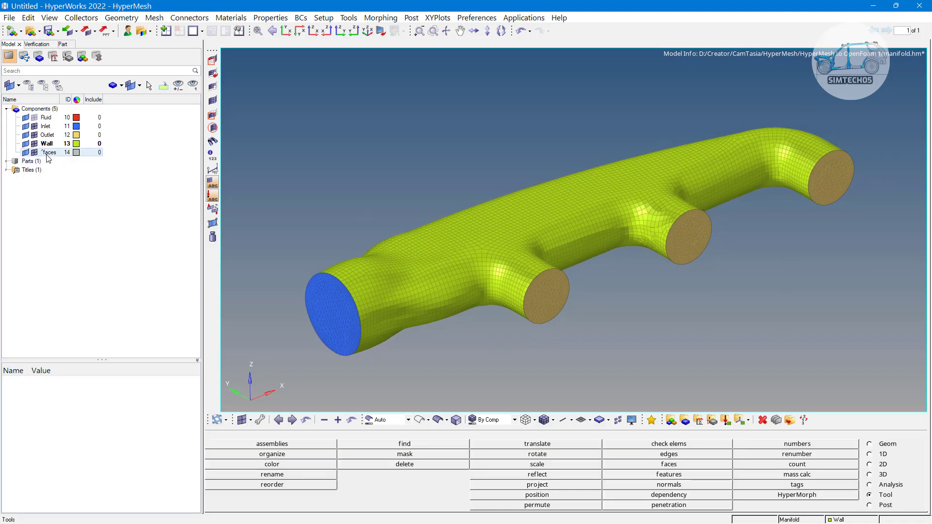
left_click(47, 155)
right_click(47, 155)
left_click(79, 319)
left_click(448, 292)
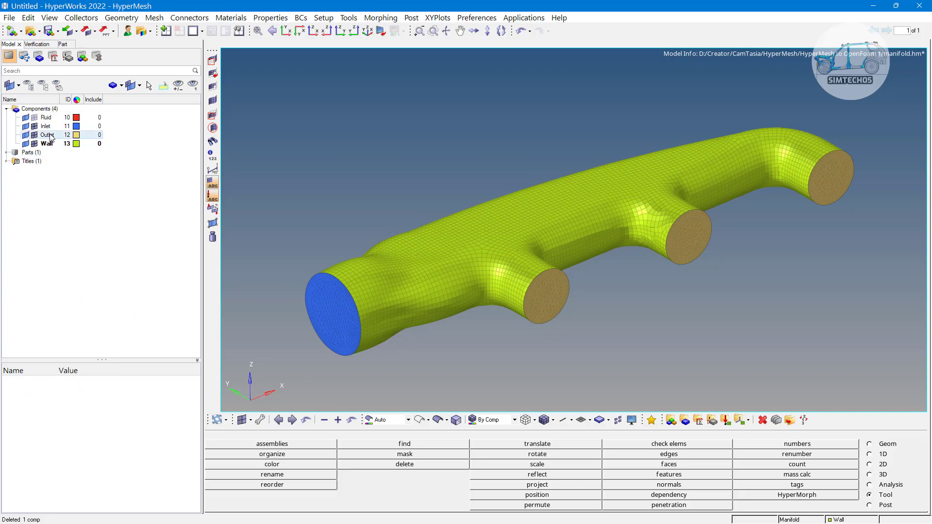
Step: Mask the lower half of the pipe wall elements to expose the interior fluid mesh
mouse_move(546, 270)
left_mouse_down("ctrl")
mouse_move(554, 272)
mouse_move(530, 243)
mouse_move(600, 289)
mouse_move(602, 262)
left_mouse_up("ctrl")
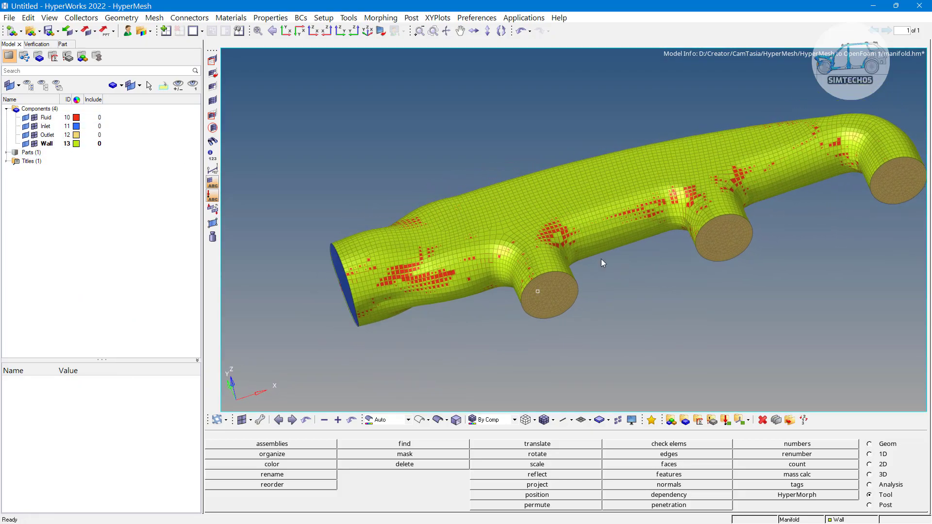
left_click(212, 71)
left_click(286, 31)
left_click(299, 31)
left_click(313, 30)
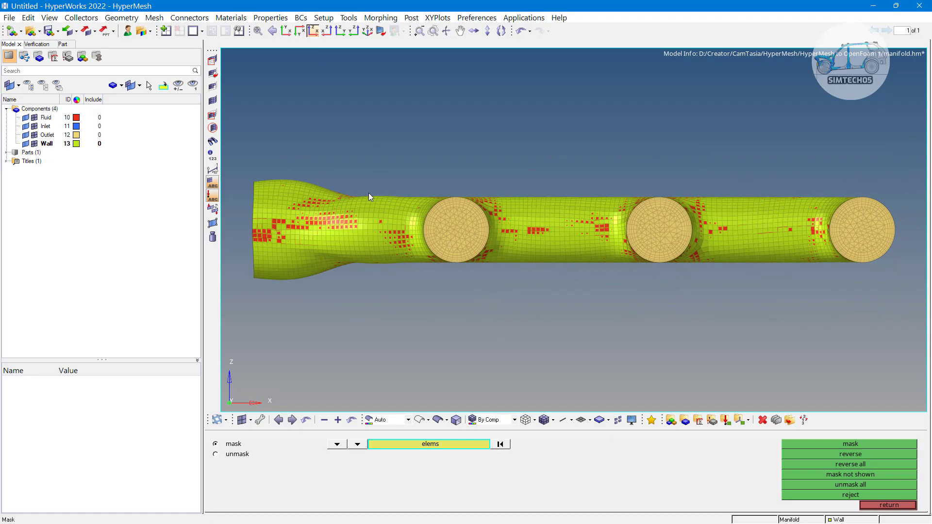
left_click_drag(247, 231, 834, 331, "shift")
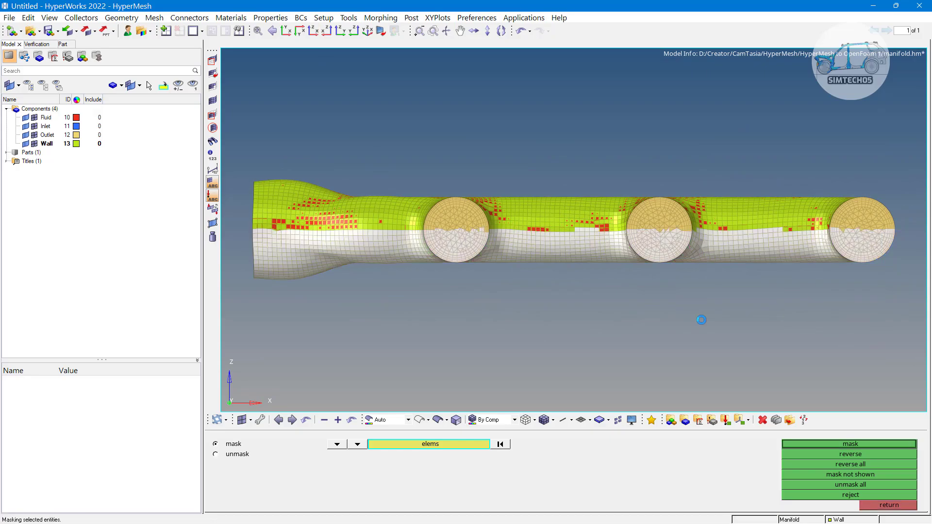
middle_click(676, 322)
Step: Inspect the interior fluid mesh and blue Inlet face, then unmask all elements
left_click_drag(676, 322, 561, 197, "ctrl")
scroll(581, 226, "up", 5)
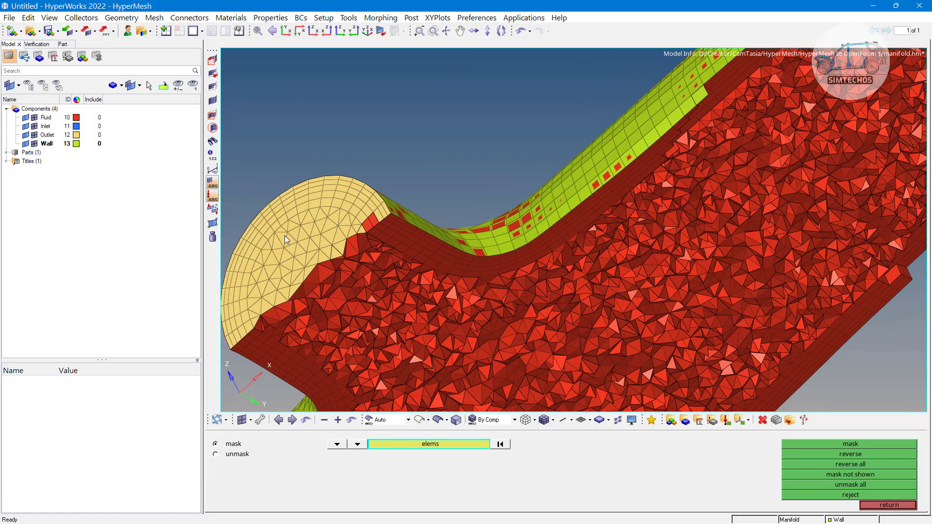
scroll(315, 243, "down", 6)
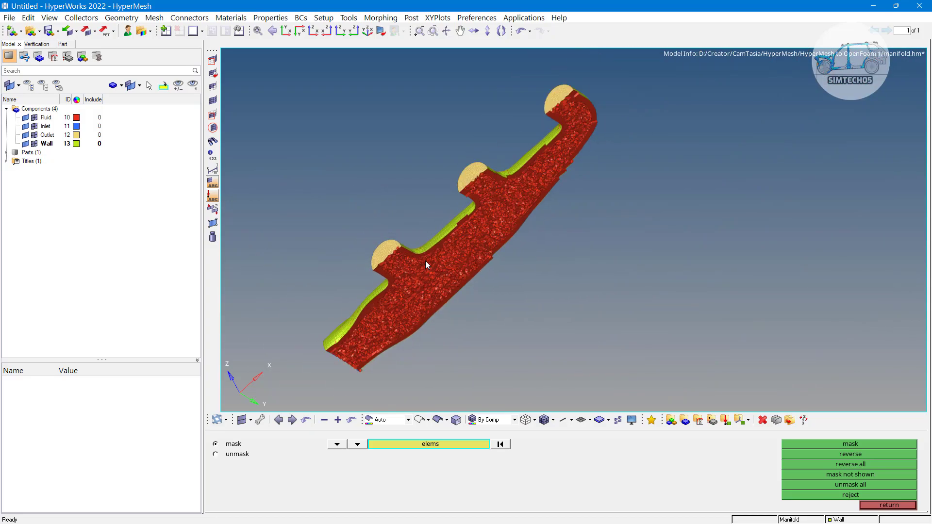
left_click_drag(525, 259, 493, 256, "ctrl")
scroll(455, 285, "up", 5)
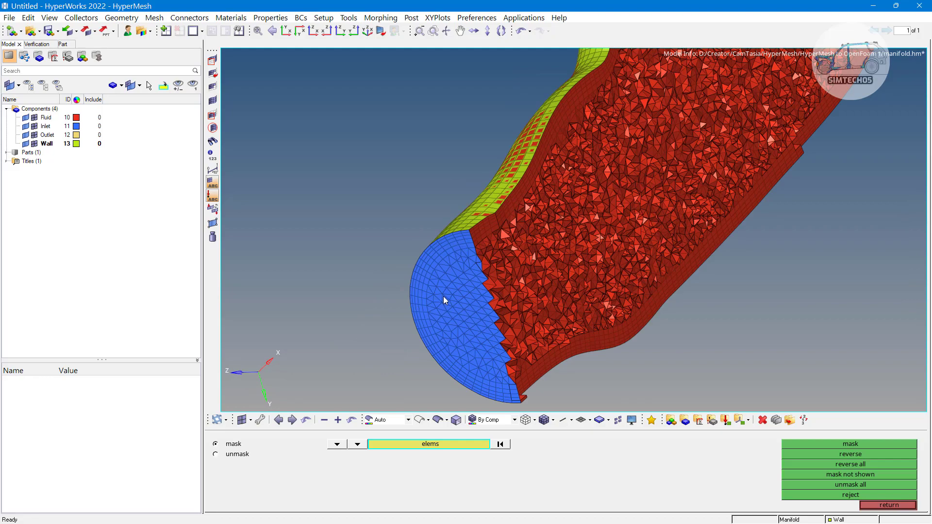
scroll(508, 296, "down", 6)
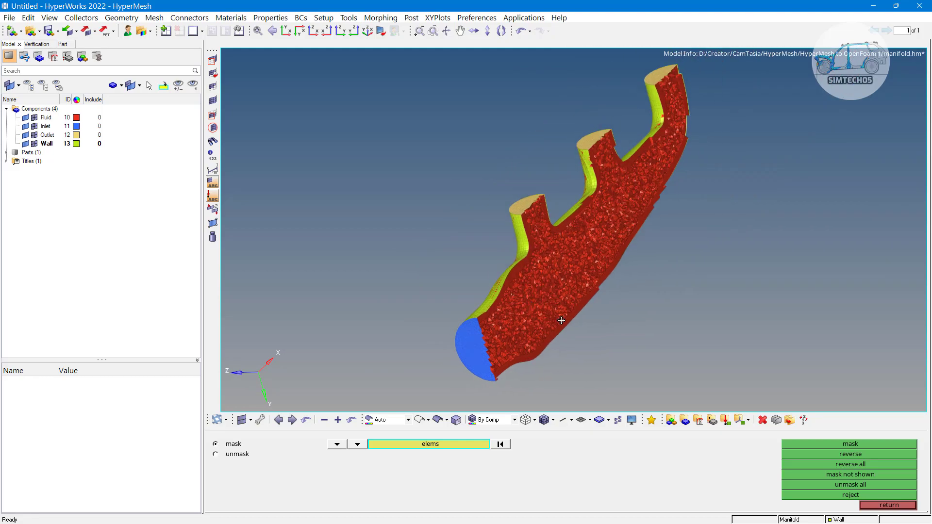
left_click_drag(694, 384, 675, 339, "ctrl")
left_click(855, 486)
Step: Save the model as manifold.hm
key("Escape")
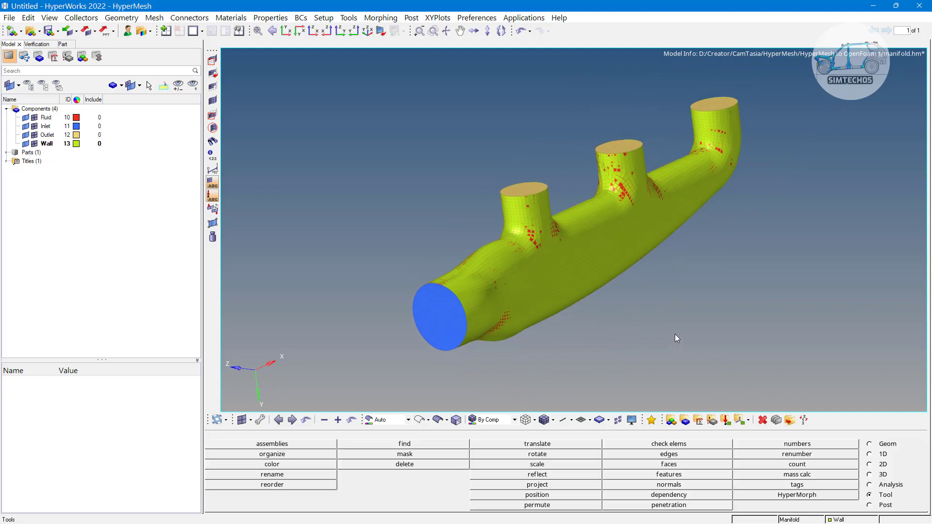
scroll(671, 269, "up", 2)
left_click_drag(671, 270, 670, 296, "ctrl")
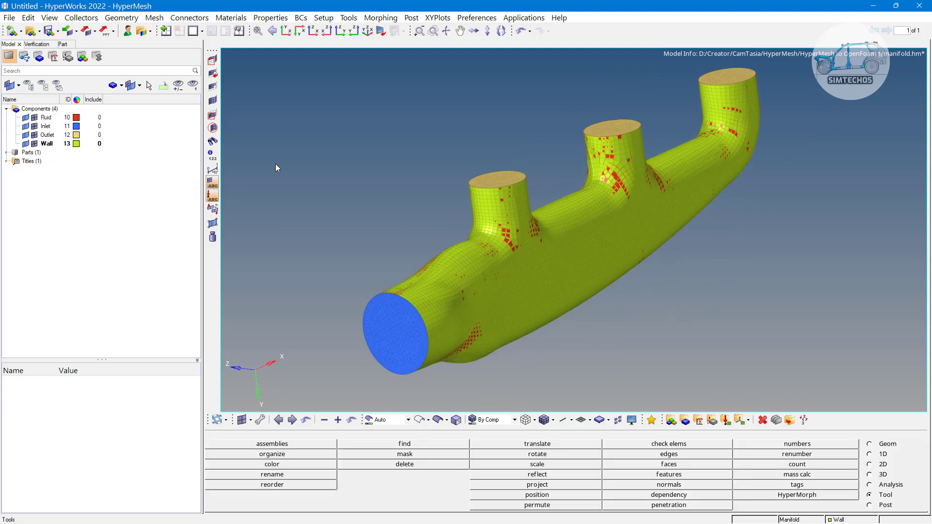
left_click(50, 31)
Step: Browse the Engineering Solutions user profile options, then cancel without changes
left_click(128, 31)
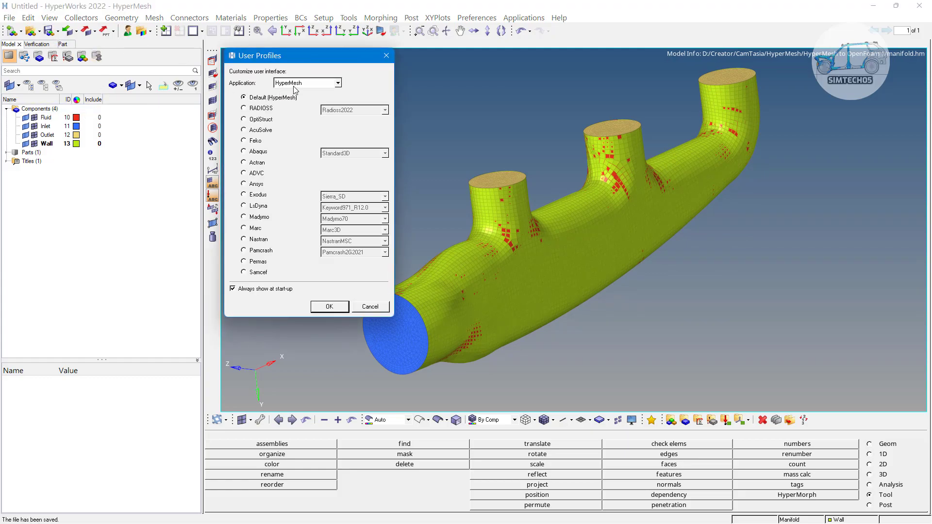
left_click(297, 84)
left_click(299, 106)
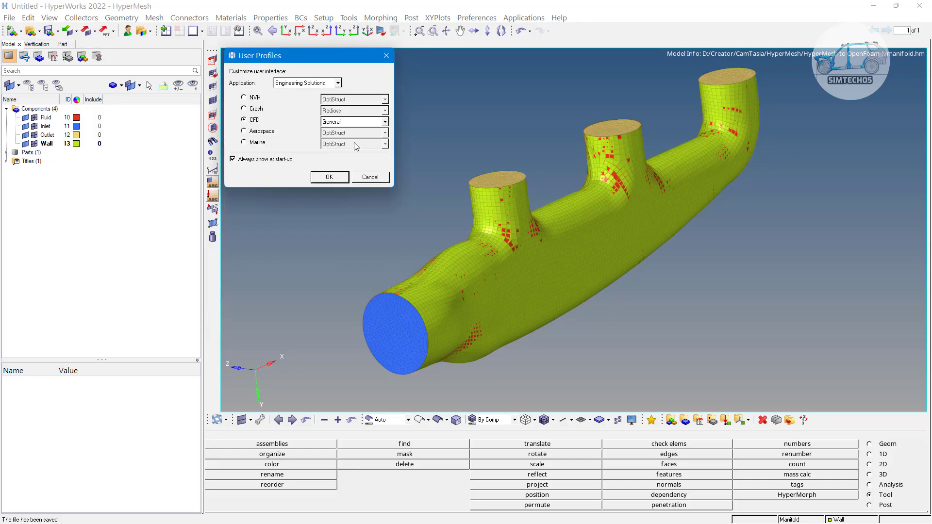
left_click(374, 178)
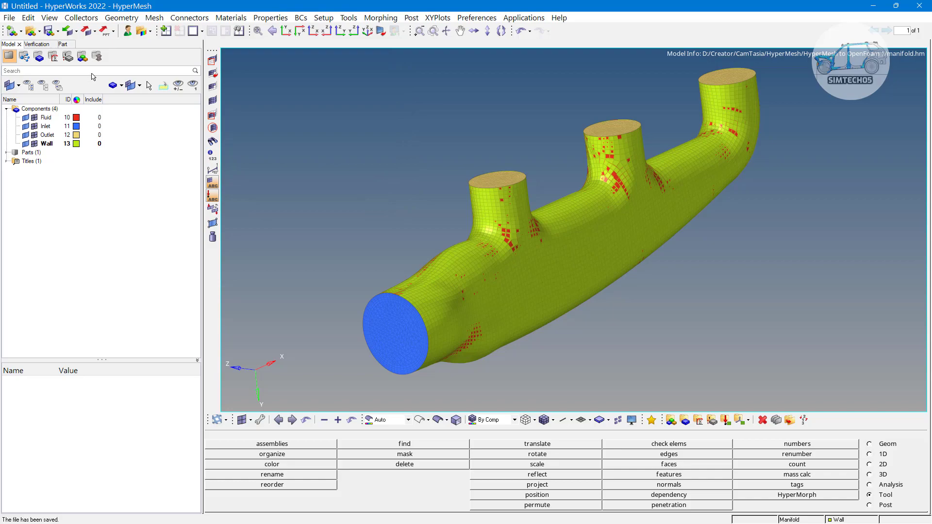
Step: In the Export panel, choose file type CFD and solver type OpenFOAM
left_click(88, 32)
left_click(22, 59)
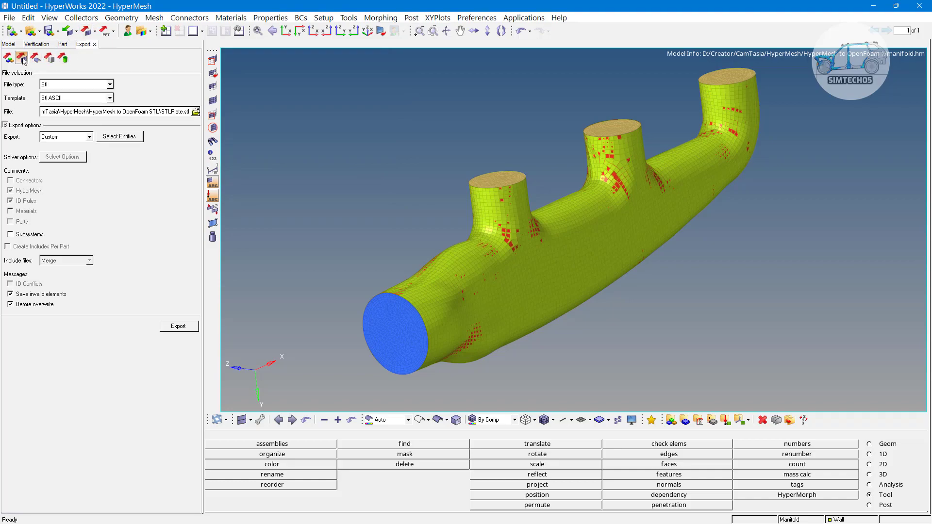
left_click(68, 85)
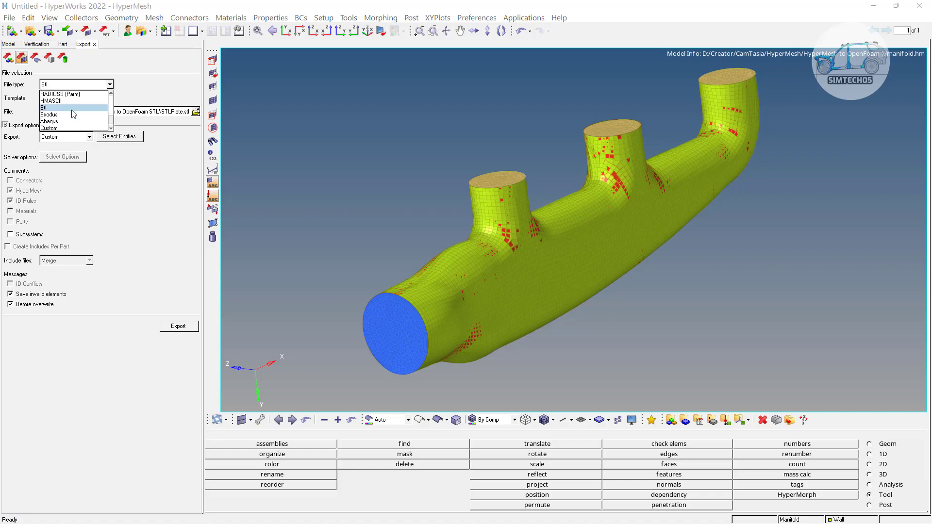
scroll(74, 114, "up", 5)
scroll(74, 117, "up", 1)
scroll(74, 117, "down", 3)
left_click_drag(110, 109, 111, 105)
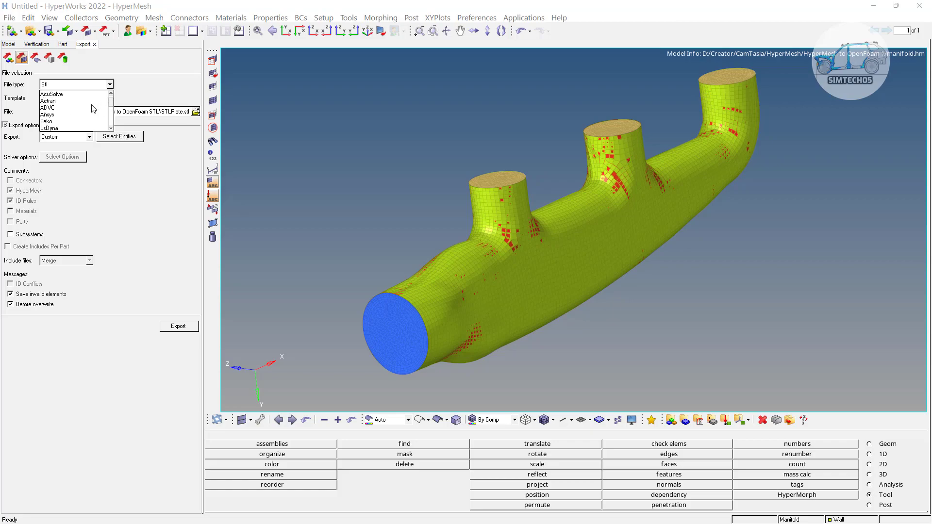
left_click(111, 128)
left_click(112, 129)
left_click(49, 121)
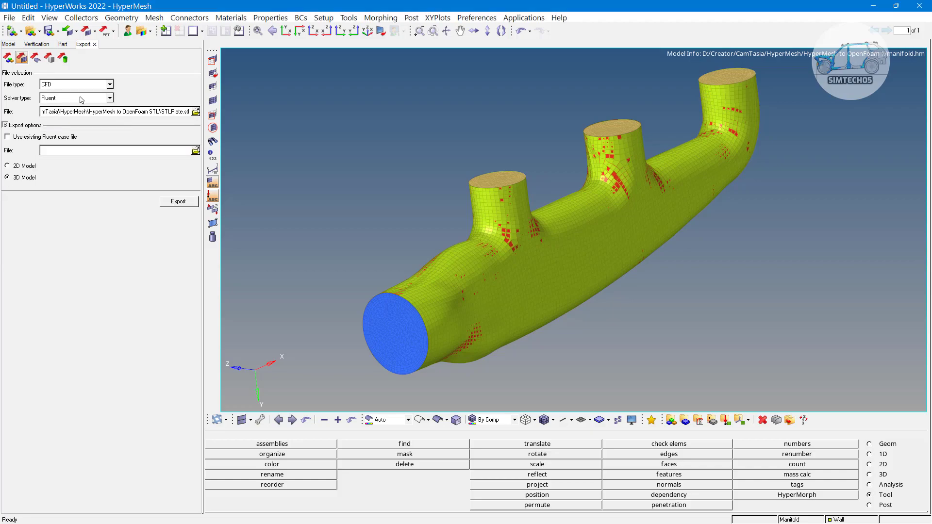
left_click(81, 100)
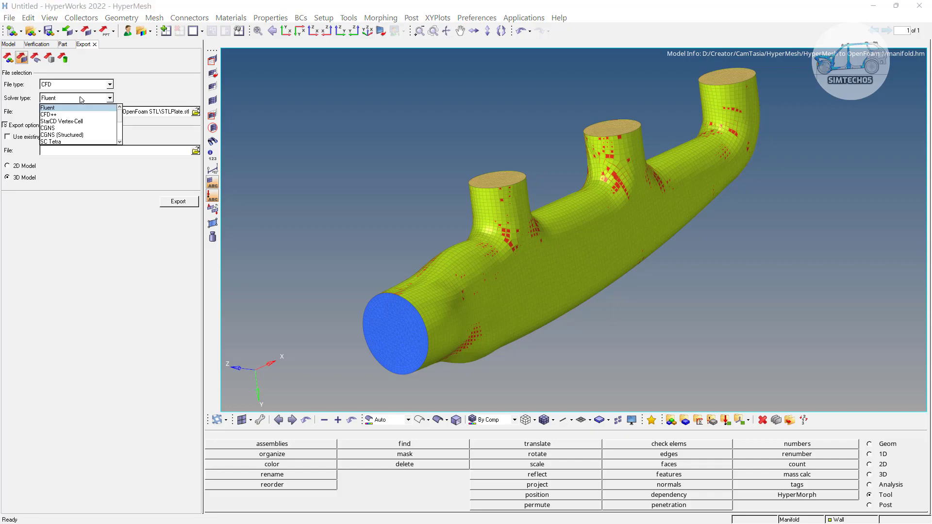
scroll(83, 130, "down", 3)
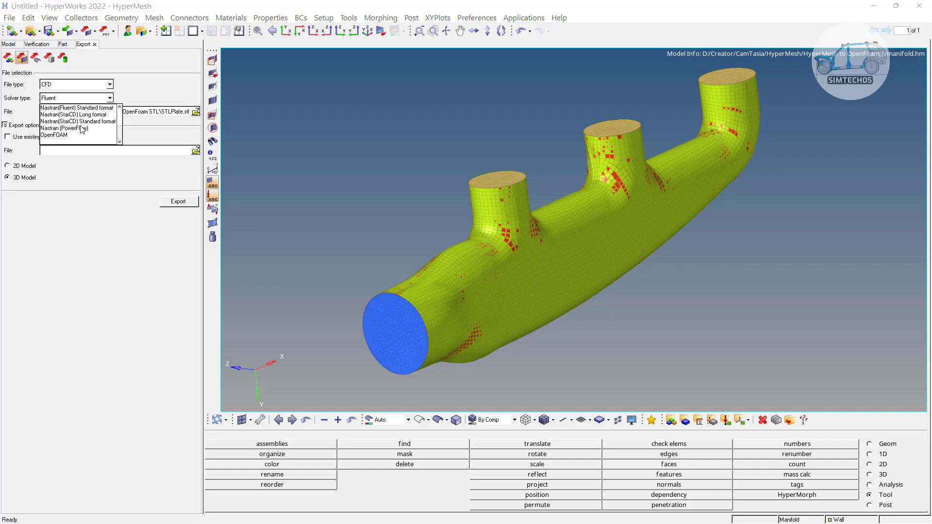
left_click(62, 137)
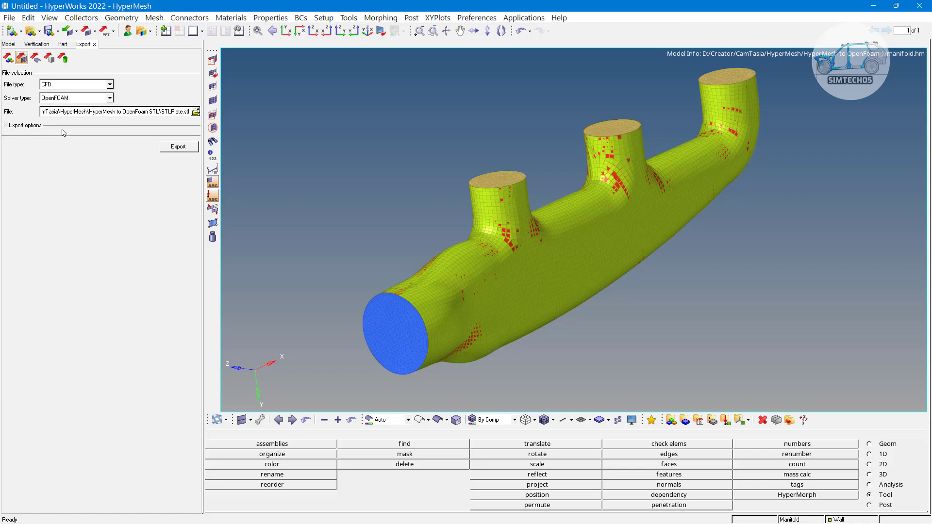
Step: Set the export destination to the HyperMesh to OpenFoam 1 folder and start the export
left_click(196, 112)
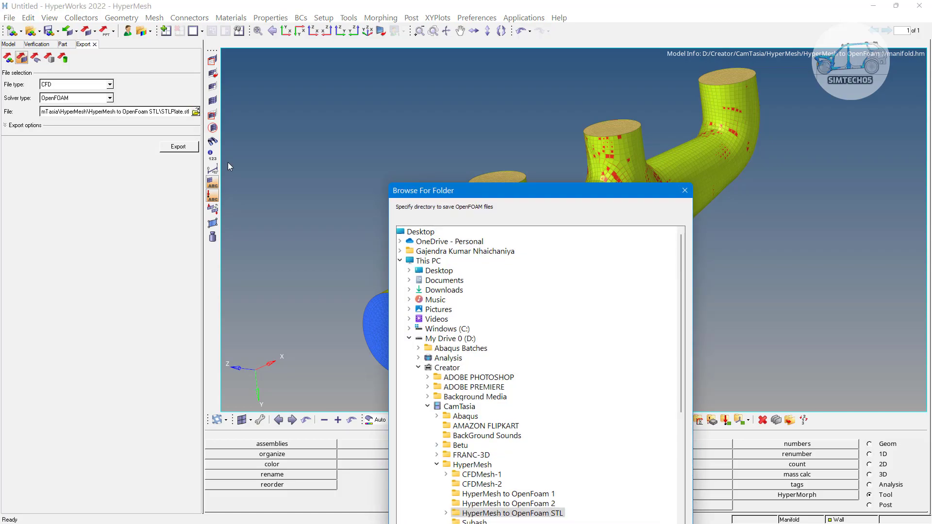
left_click_drag(474, 191, 457, 71)
scroll(459, 291, "down", 5)
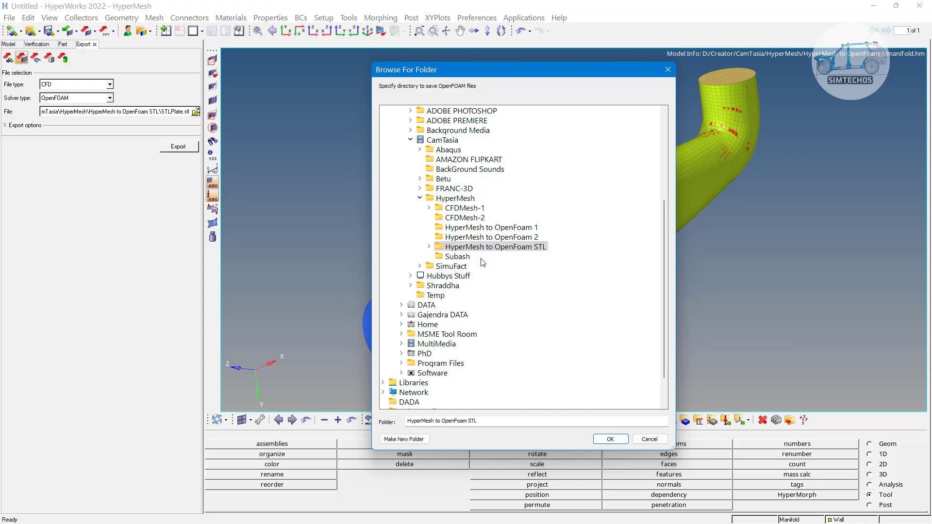
left_click(475, 229)
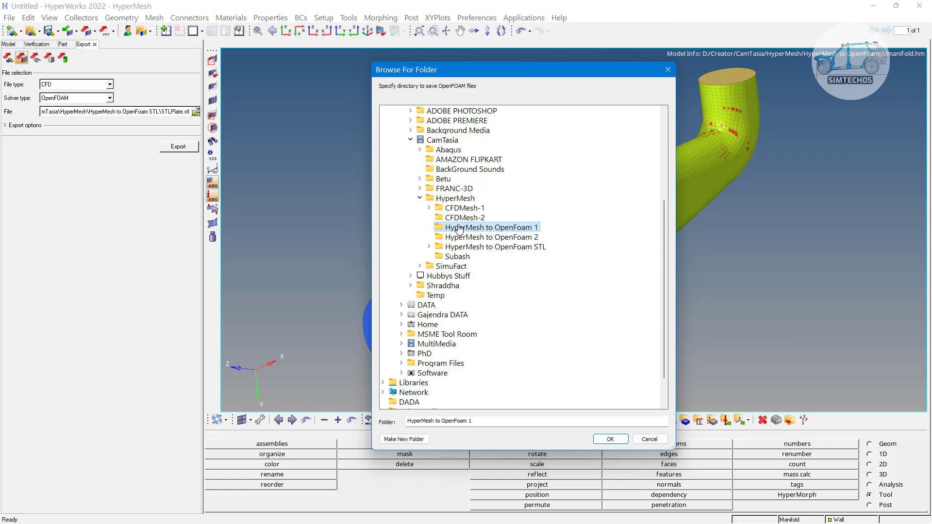
left_click(608, 440)
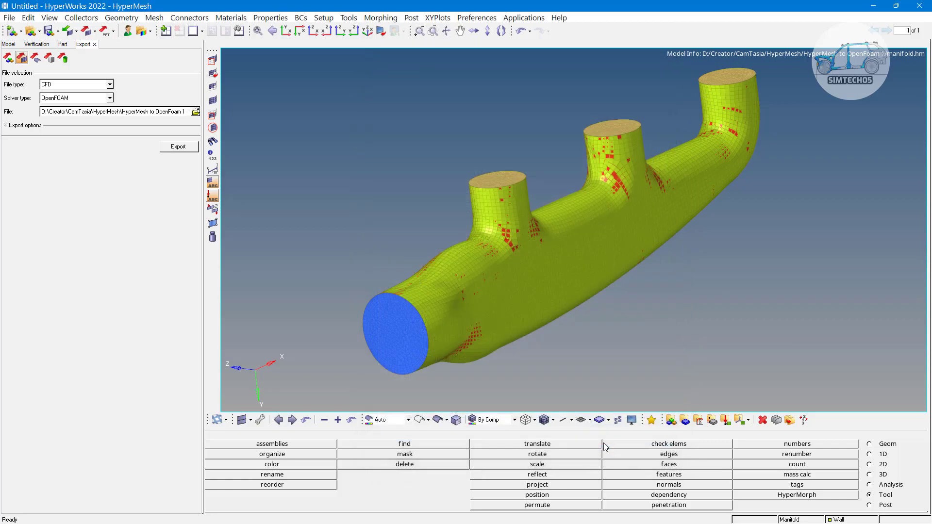
left_click(188, 145)
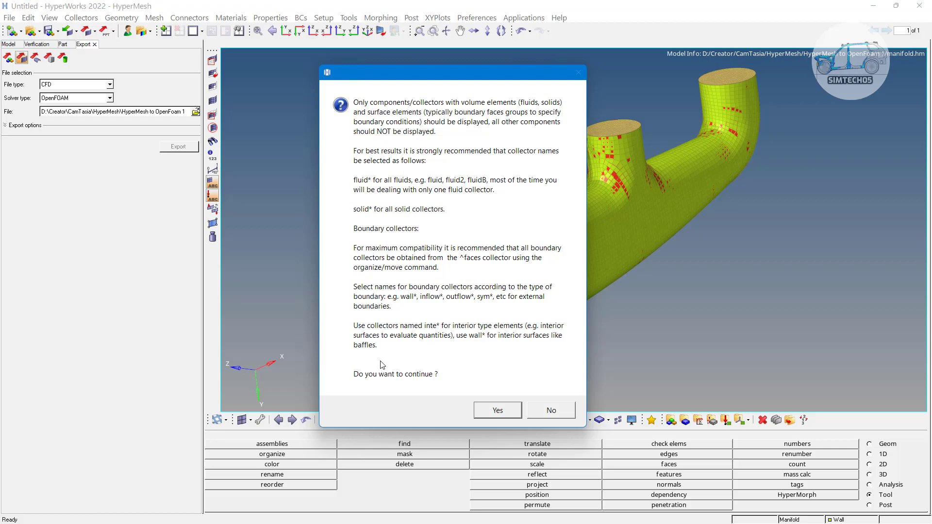
Step: Accept the collector-naming confirmation and dismiss the 'OpenFoam case is created' message
left_click(498, 411)
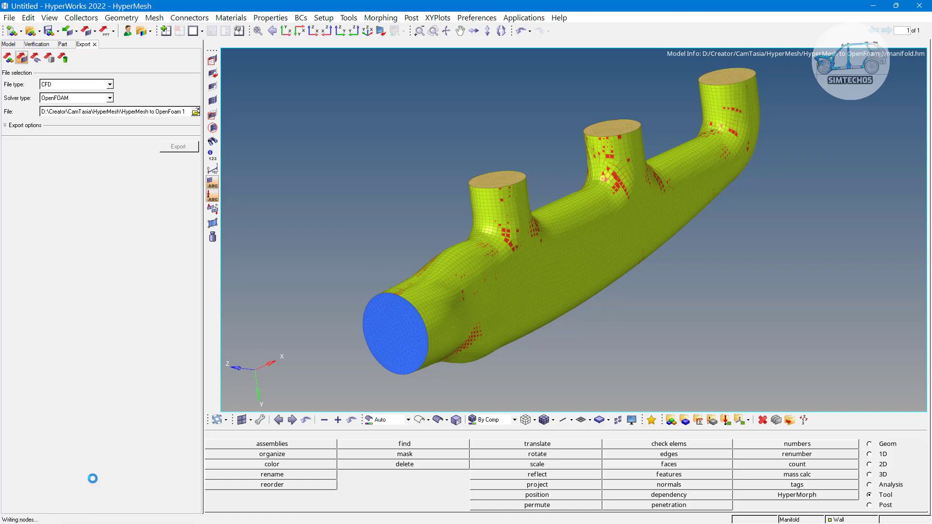
left_click_drag(424, 227, 377, 114)
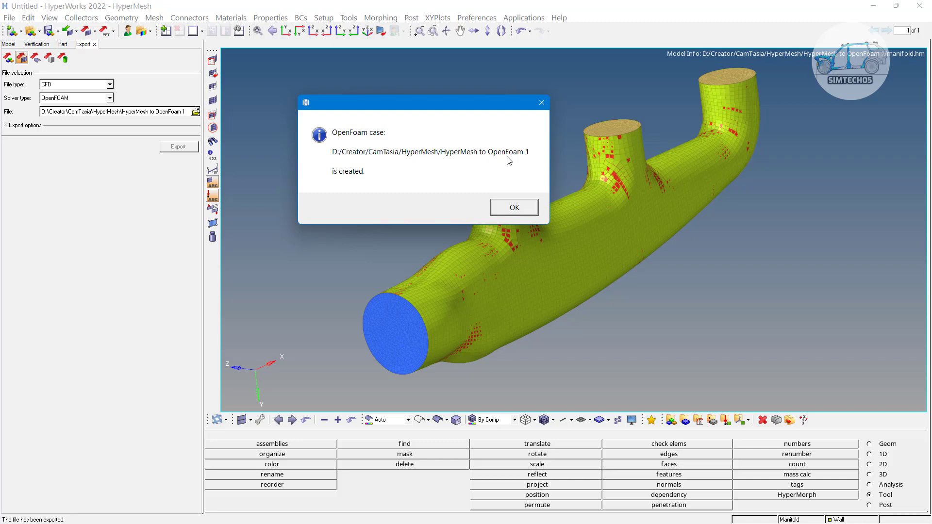
left_click(510, 209)
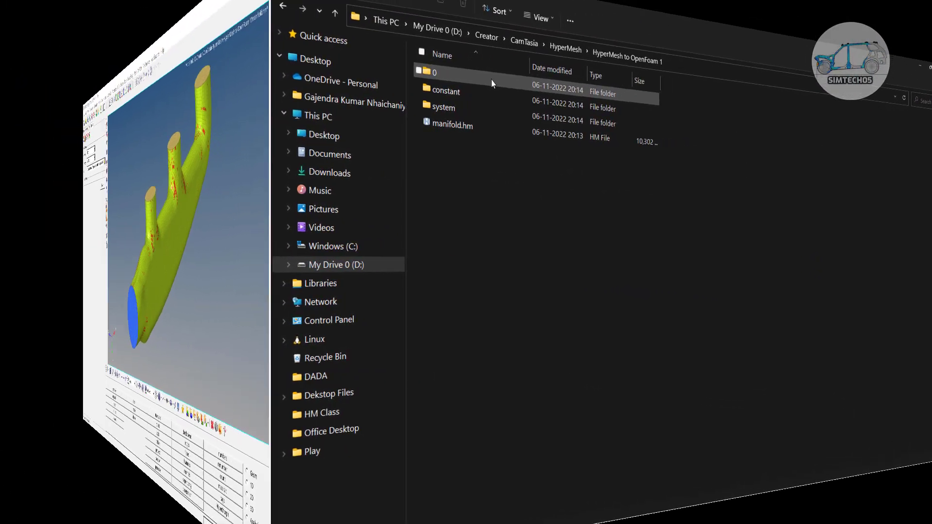
Step: Go into the HyperMesh to OpenFoam 1 folder and check its 0, constant and system folders
left_click(199, 142)
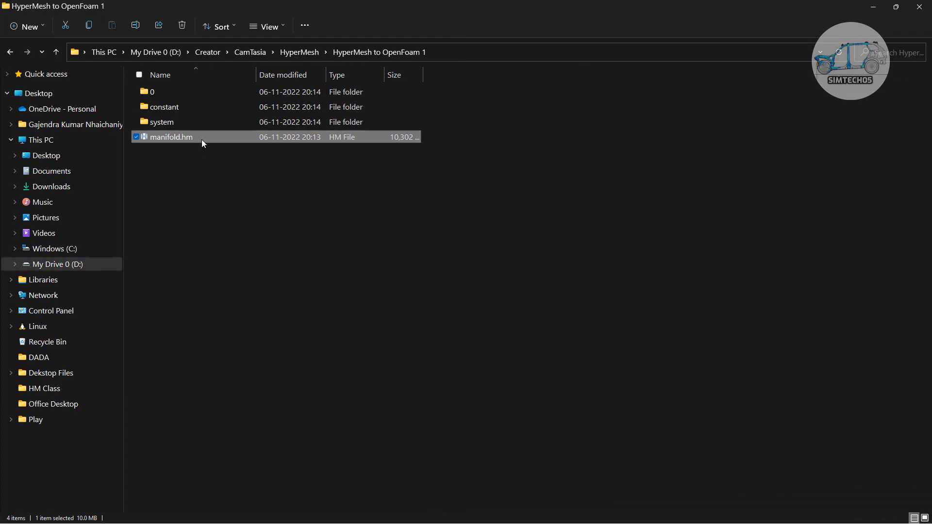
left_click(366, 53)
left_click(315, 51)
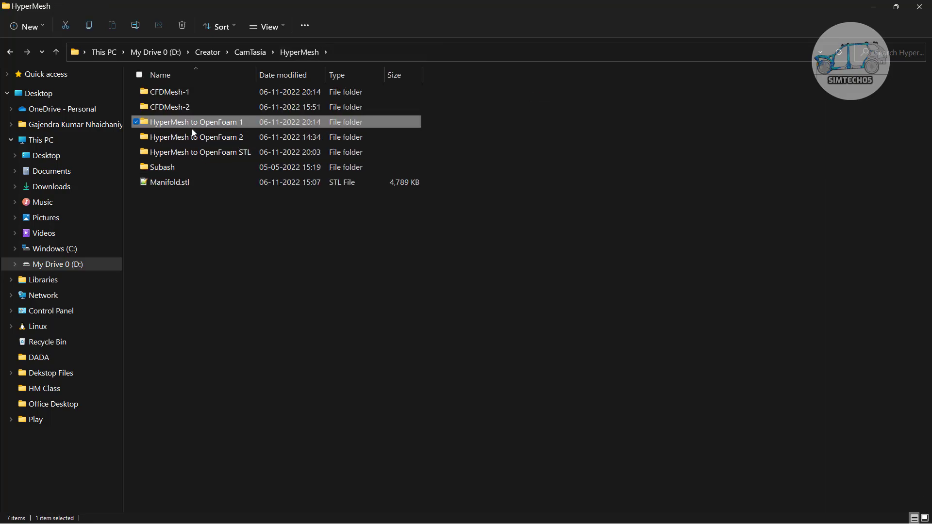
double_click(217, 123)
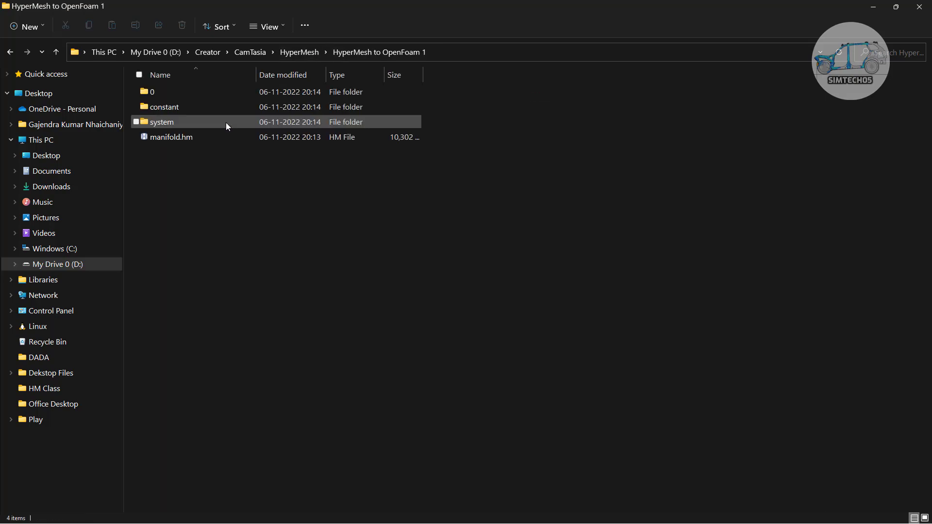
left_click_drag(426, 122, 315, 86)
left_click(238, 174)
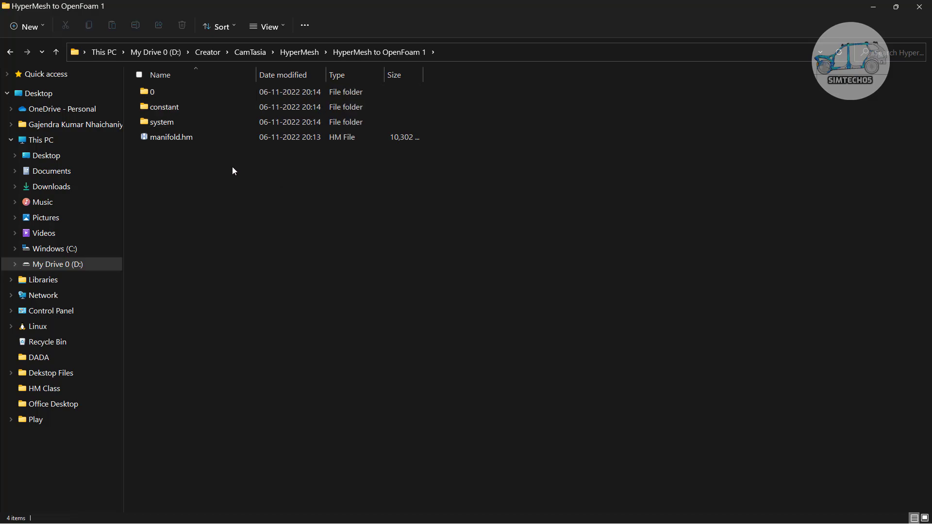
Step: Open constant/polyMesh in Large icons view and edit the boundary file with Notepad++
double_click(178, 111)
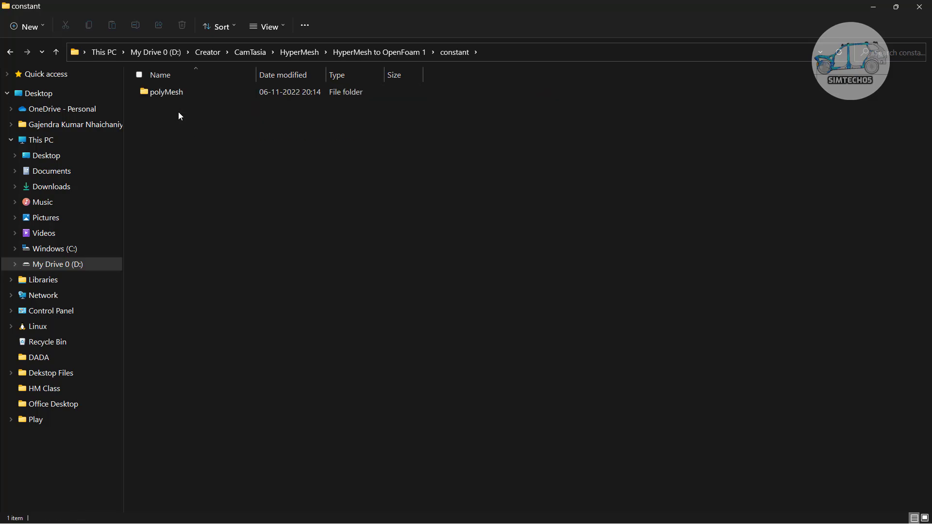
double_click(182, 94)
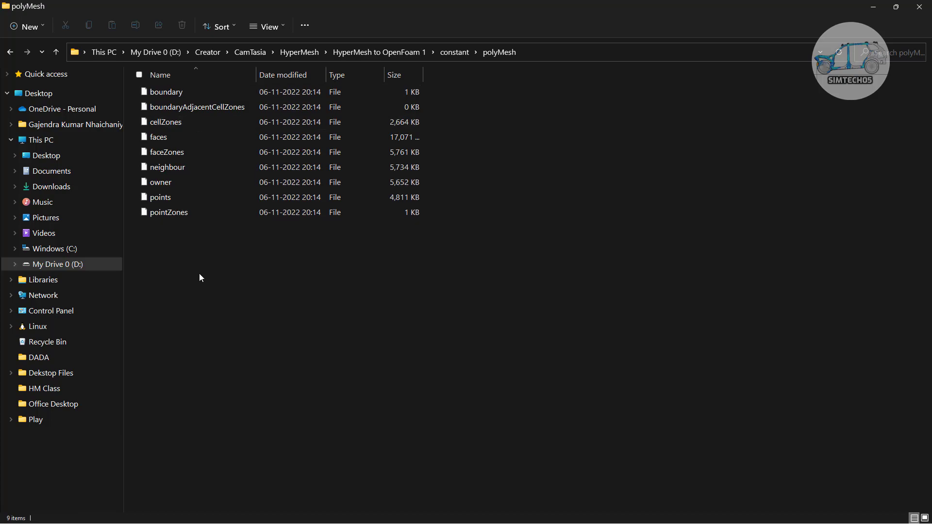
left_click(925, 518)
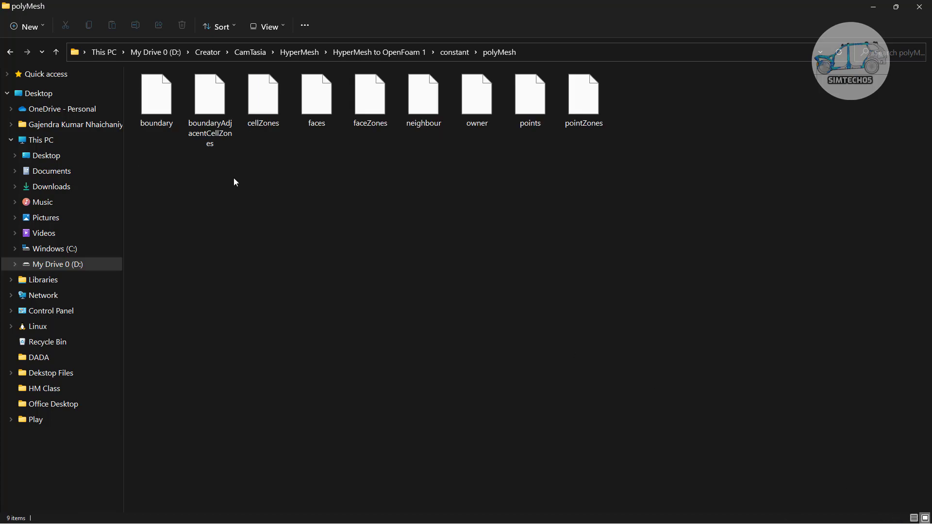
left_click(167, 115)
right_click(168, 115)
left_click(211, 149)
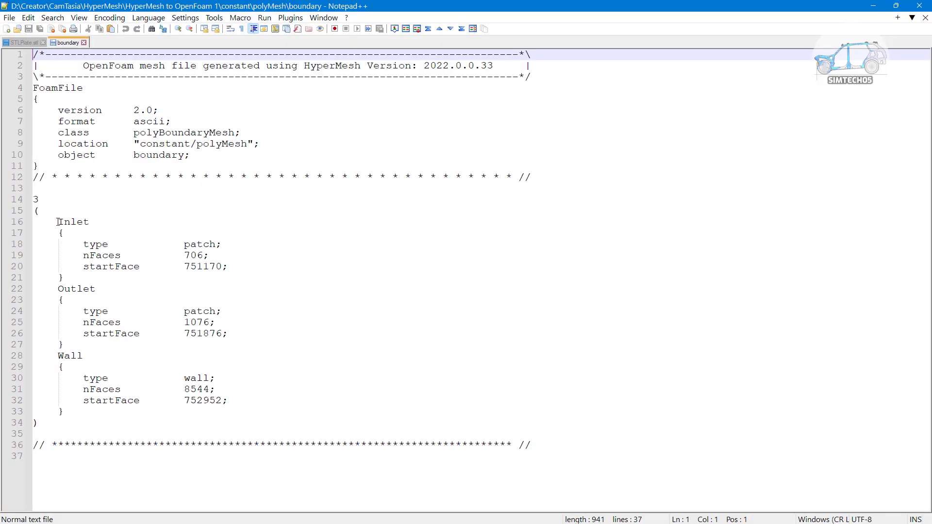
Step: Review the Inlet, Outlet and Wall patches, then the 354741-cell Fluid zone in cellZones
left_click_drag(56, 222, 125, 423)
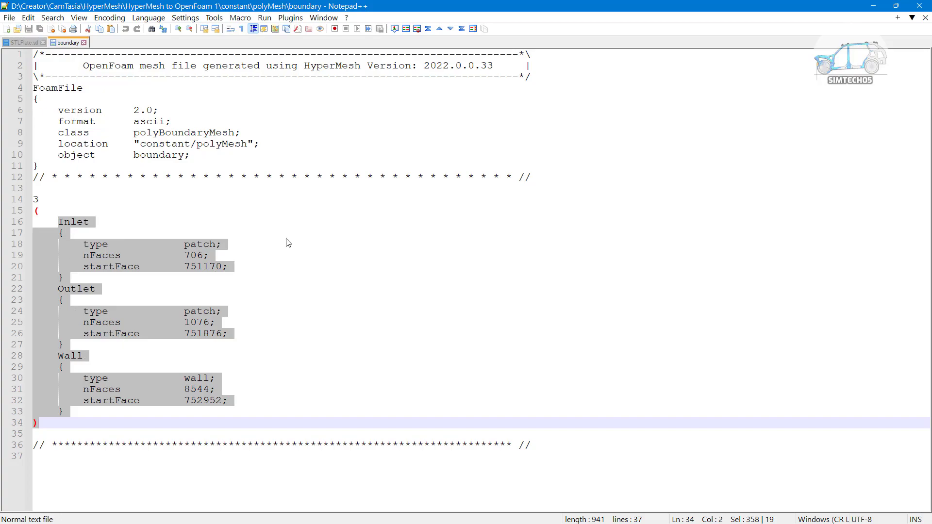
key("alt+Tab")
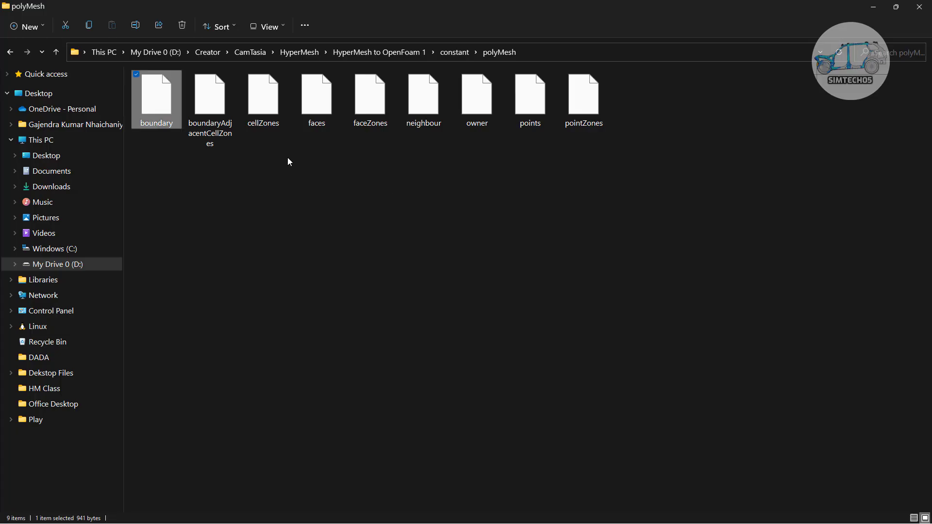
left_click(264, 97)
right_click(264, 106)
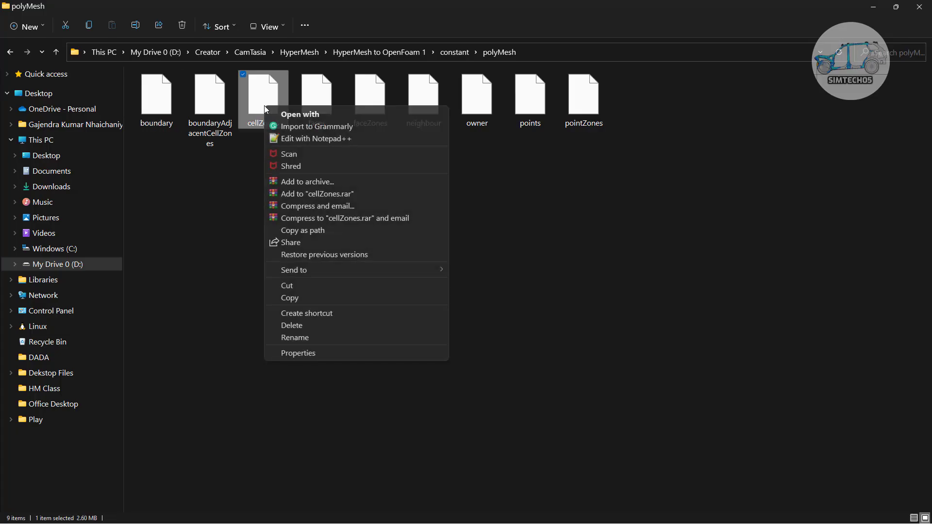
left_click(311, 139)
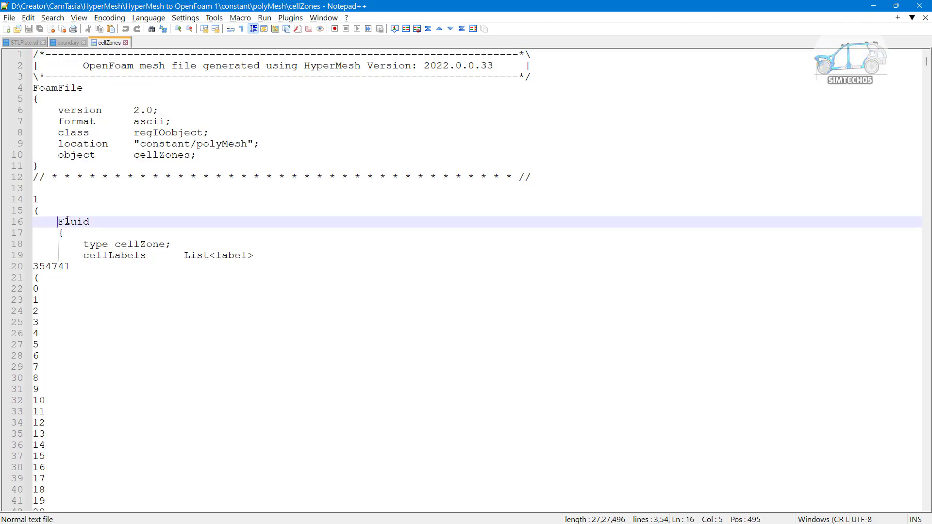
double_click(103, 221)
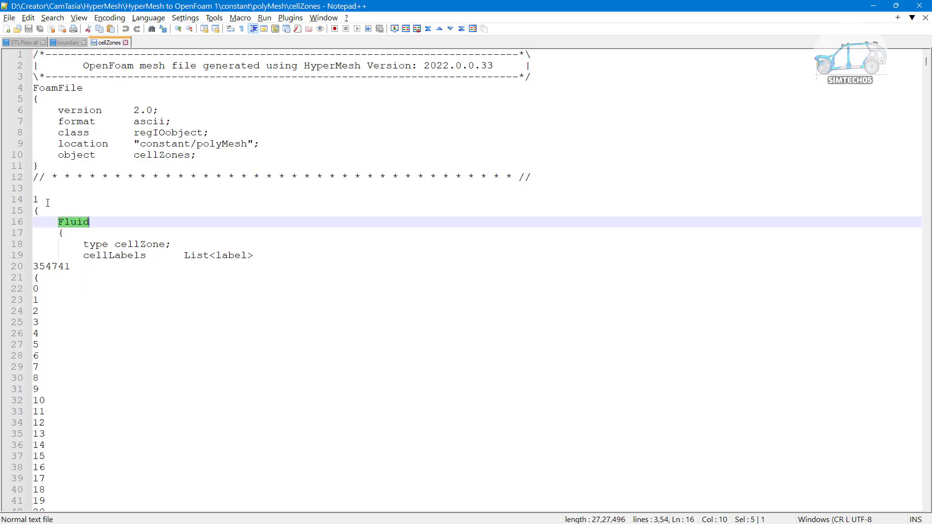
left_click_drag(39, 199, 32, 198)
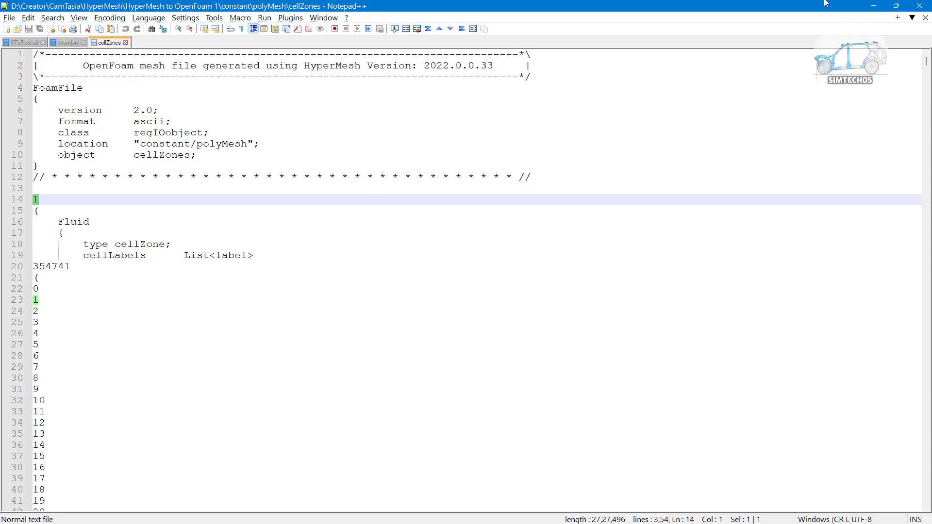
left_click(874, 6)
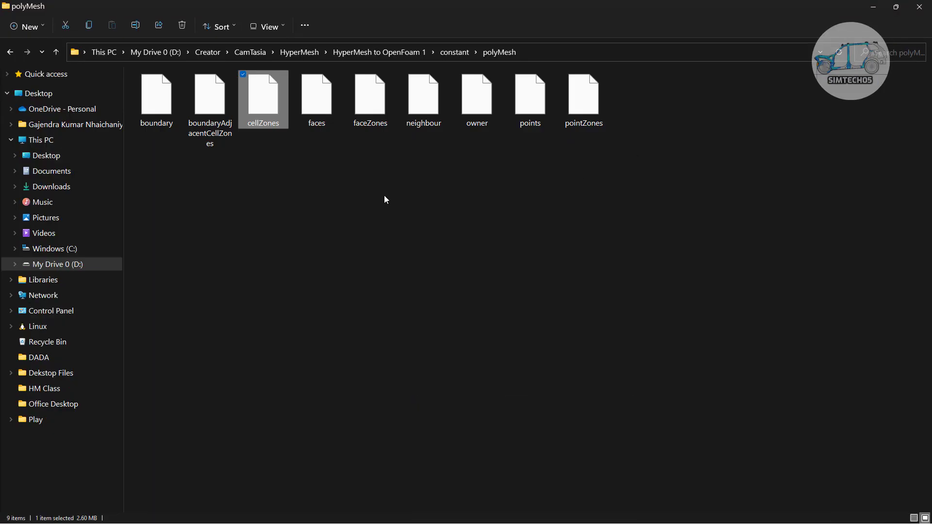
Step: Create a new folder named manifold inside the icoFoam tutorials folder
left_click(452, 52)
left_click(401, 55)
left_click(302, 54)
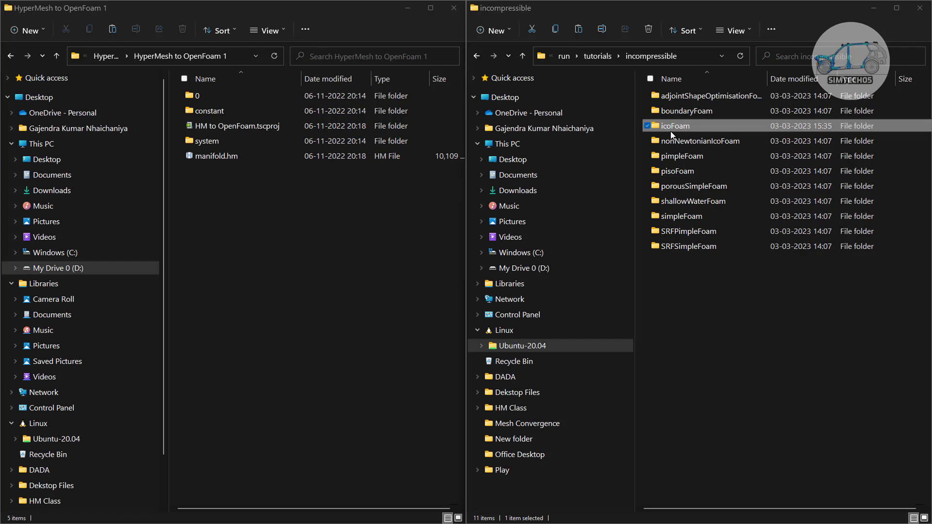
double_click(675, 127)
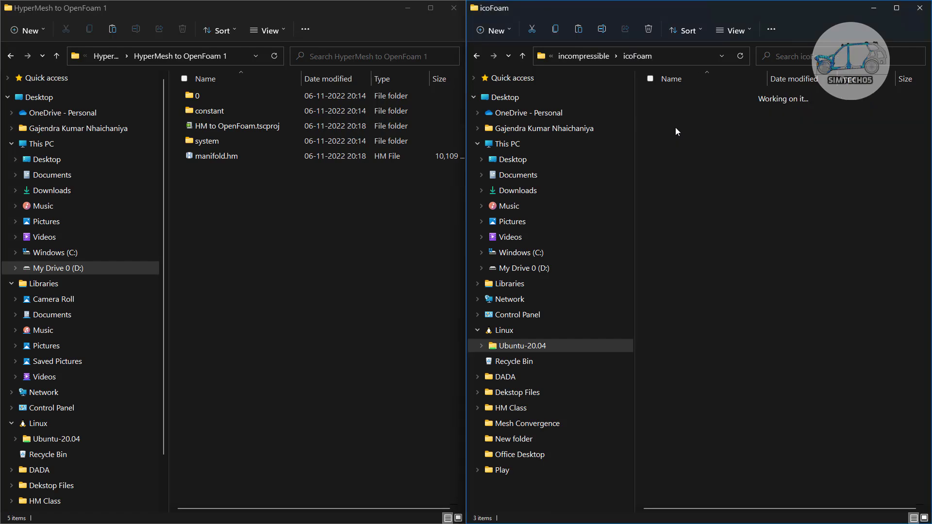
right_click(681, 168)
mouse_move(727, 262)
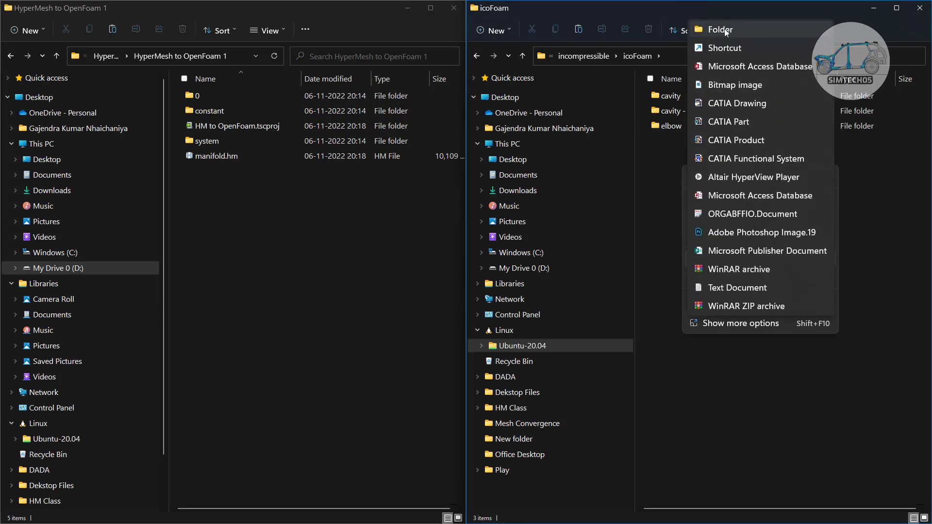
left_click(719, 27)
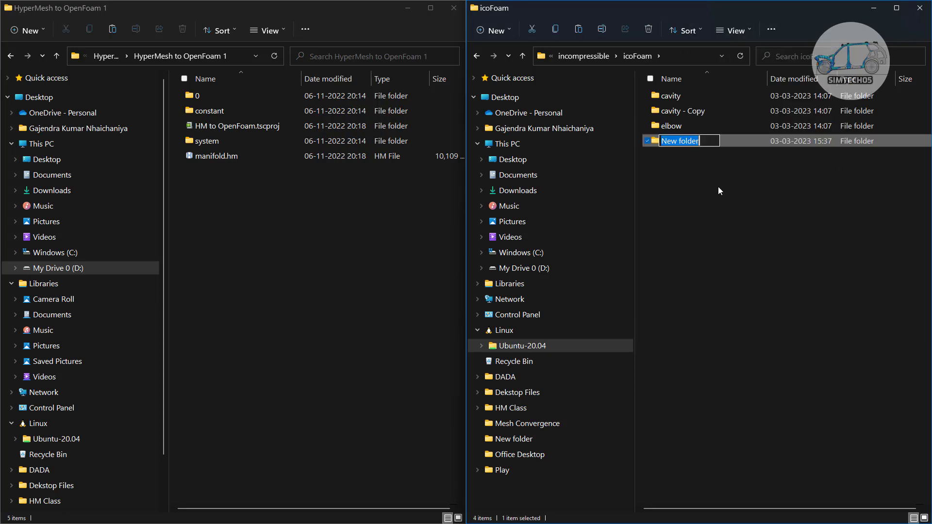
type("manifold")
key("Return")
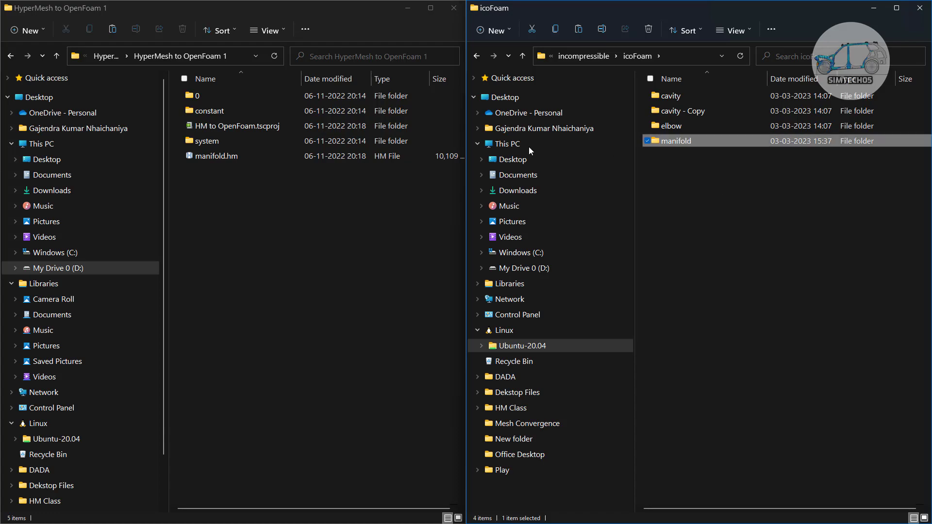
Step: Copy the exported 0, constant and system folders into the manifold folder
left_click(211, 101)
left_click(210, 98)
left_click(216, 110, "ctrl")
left_click(219, 141, "ctrl")
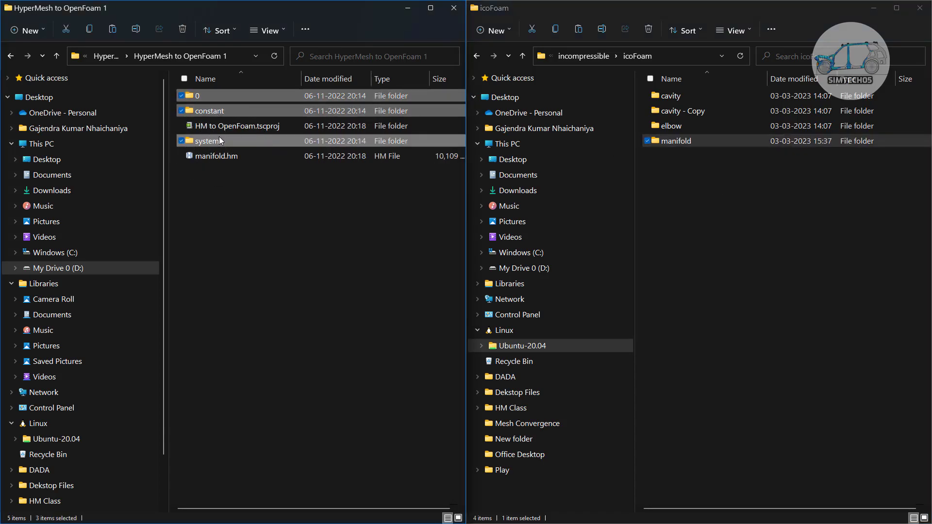
double_click(675, 138)
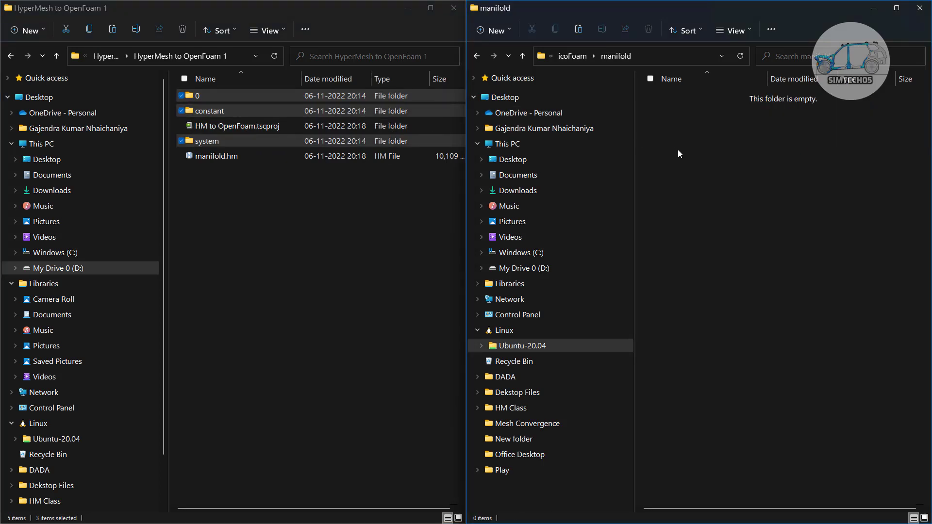
key("ctrl+v")
left_click(694, 182)
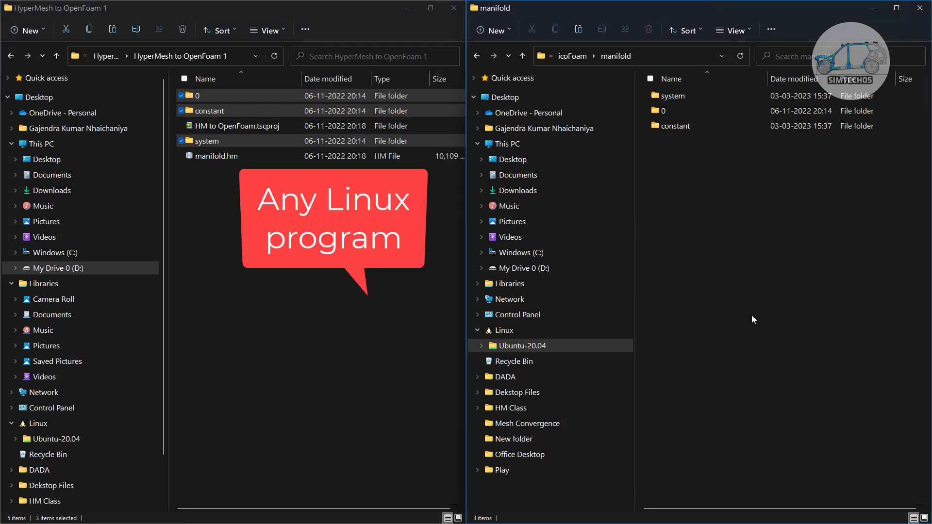
Step: Launch the Ubuntu terminal from the Start menu and position it on screen
key("super")
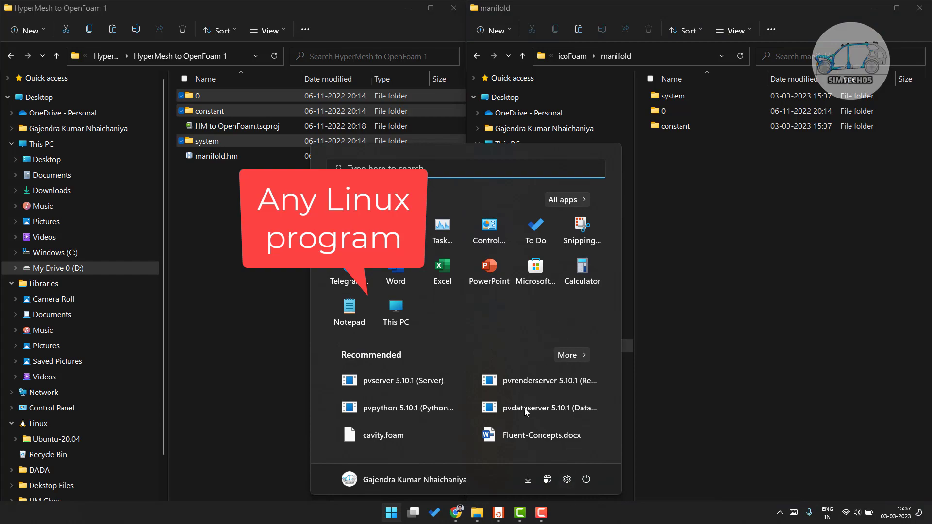
left_click(499, 513)
left_click_drag(271, 49, 299, 53)
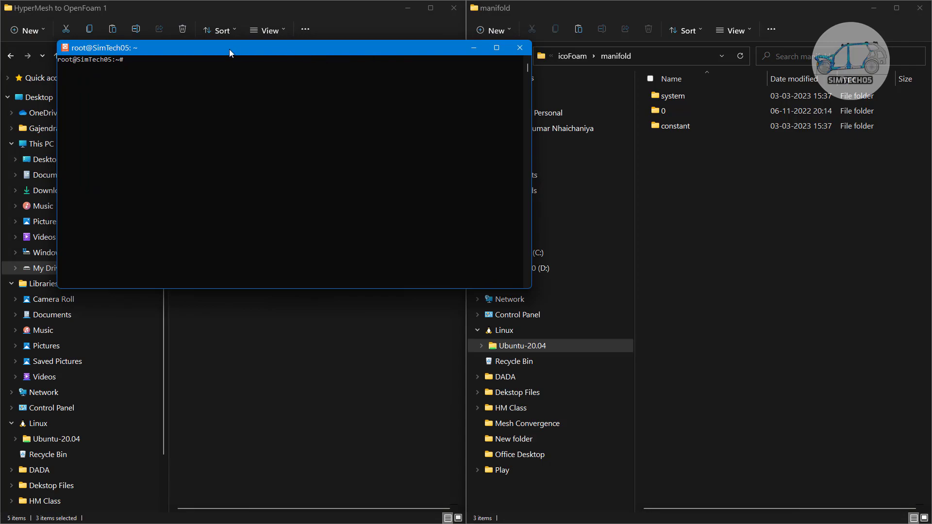
left_click(788, 197)
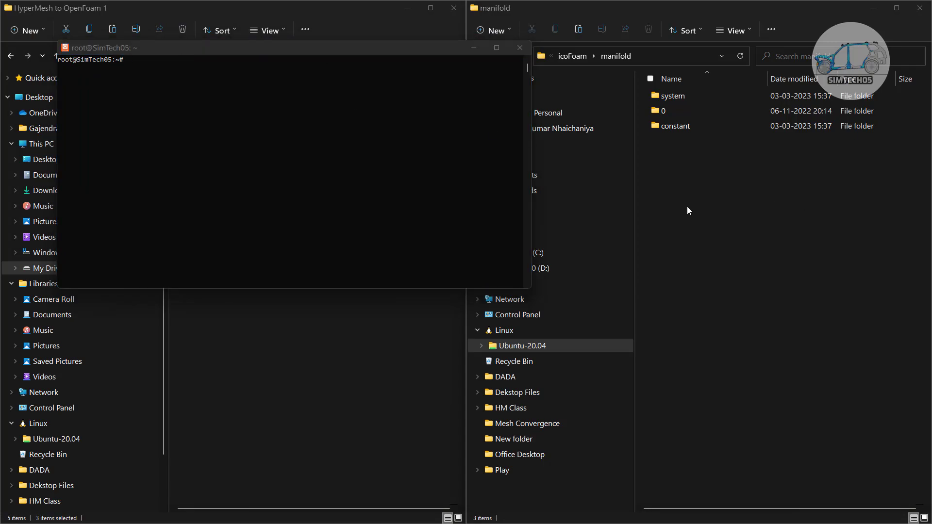
left_click(267, 65)
left_click(191, 66)
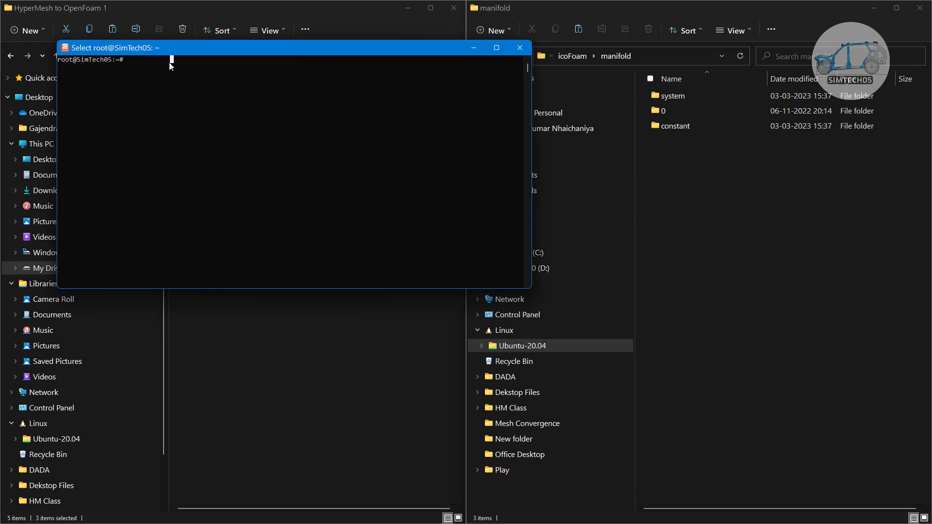
Step: Use run, cd into tutorials/incompressible/icoFoam/manifold/, list it, and touch manifold.foam
type("run")
key("Return")
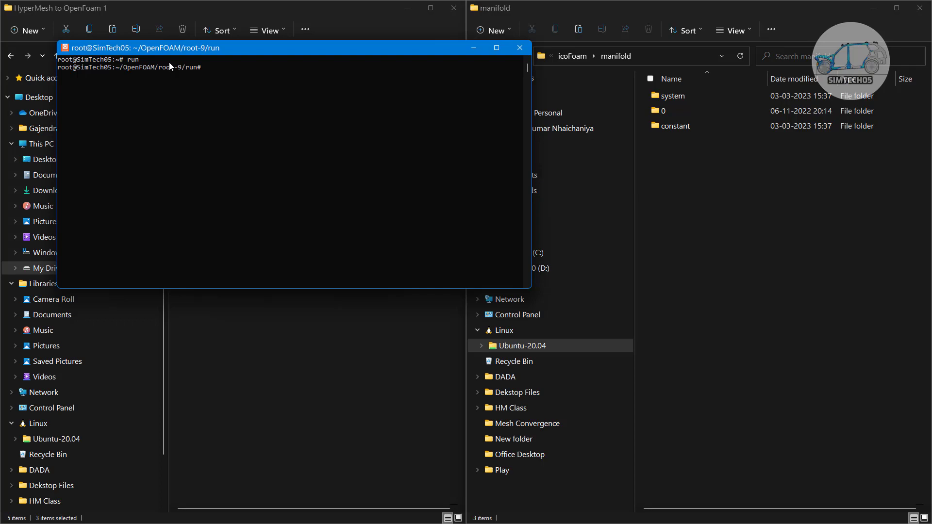
type("cd tutorials/")
type("incompressible/icoFoam/")
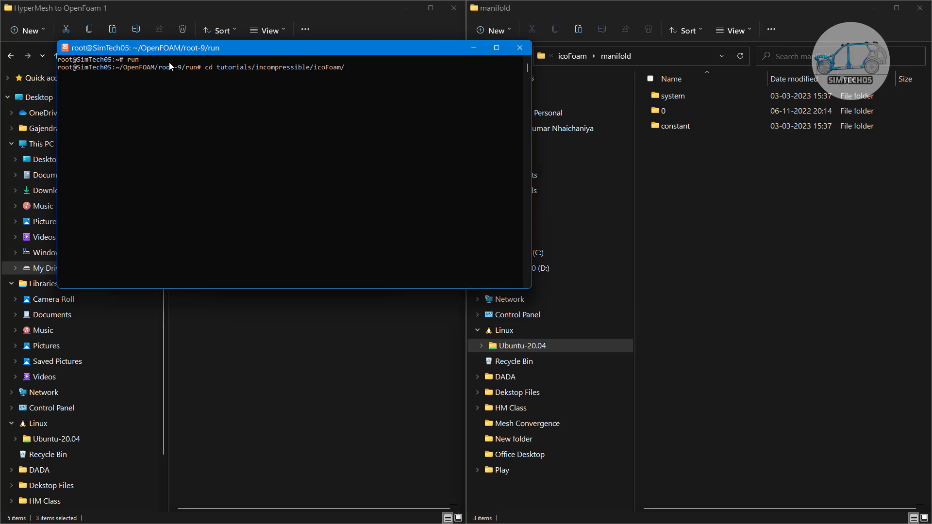
type("manifold/")
key("Return")
type("ls")
key("Return")
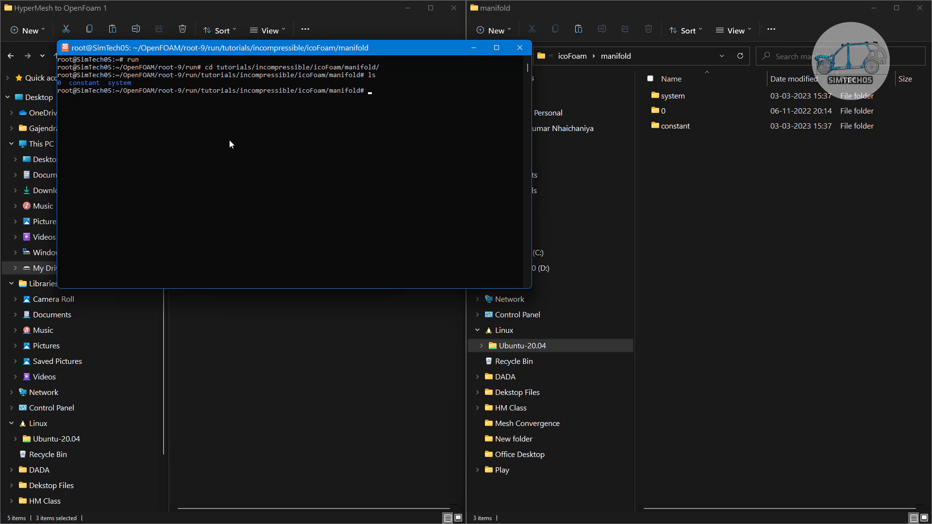
type("touch manifold.foam")
key("Return")
Step: Refresh the manifold case folder in File Explorer so manifold.foam appears
right_click(753, 165)
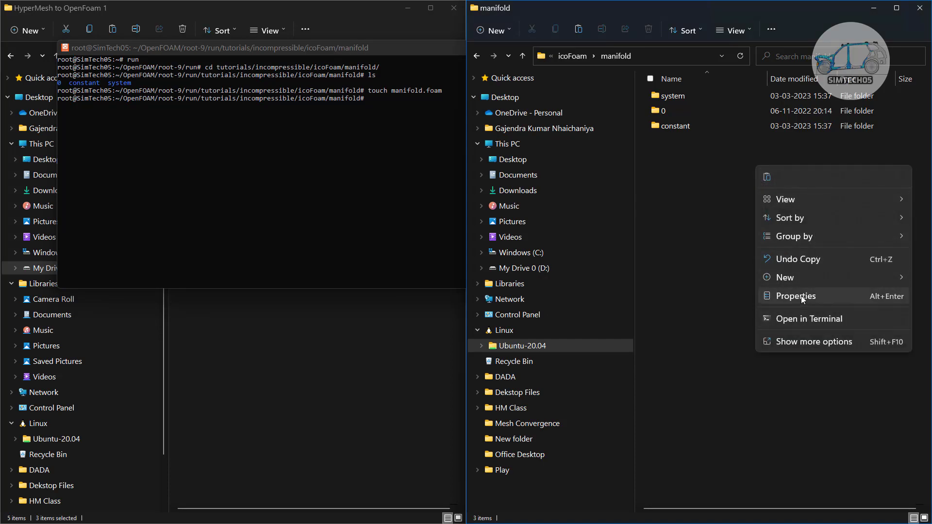
left_click(804, 342)
left_click(828, 387)
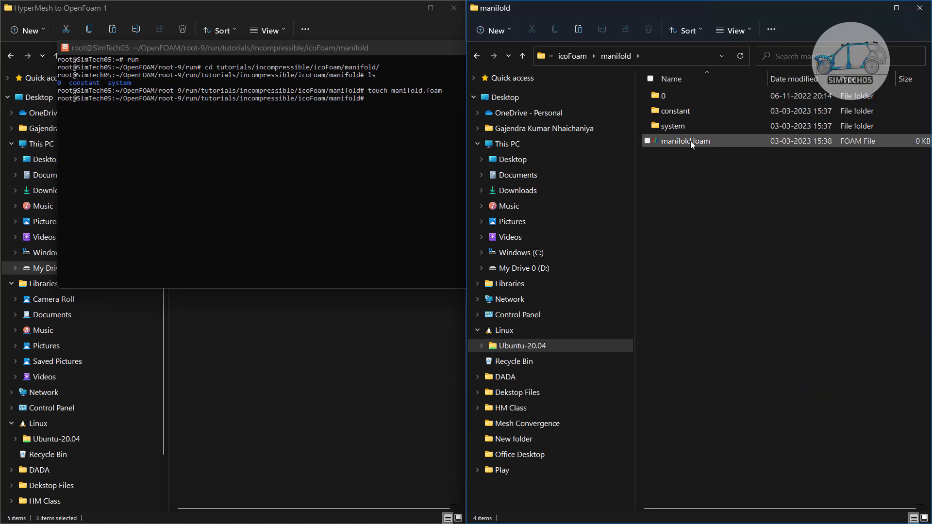
Step: Open manifold.foam in ParaView from its right-click menu
left_click(690, 141)
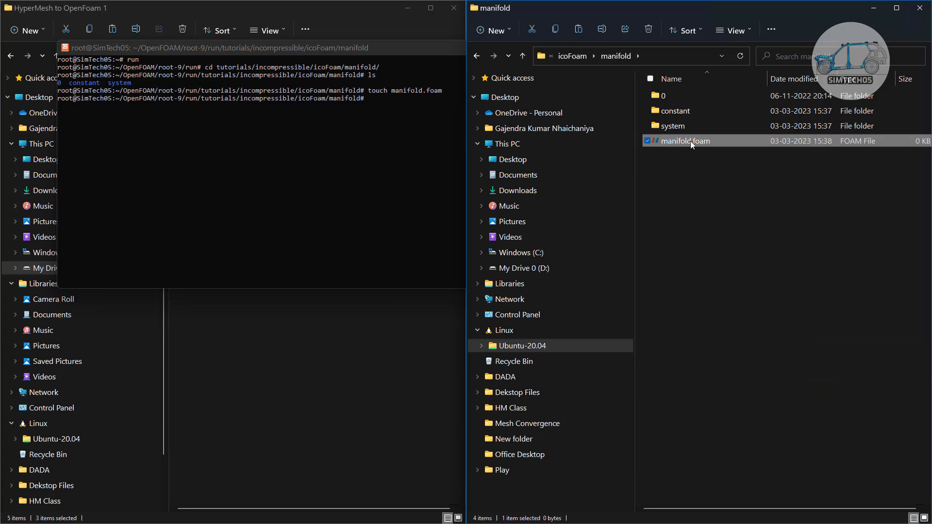
right_click(690, 141)
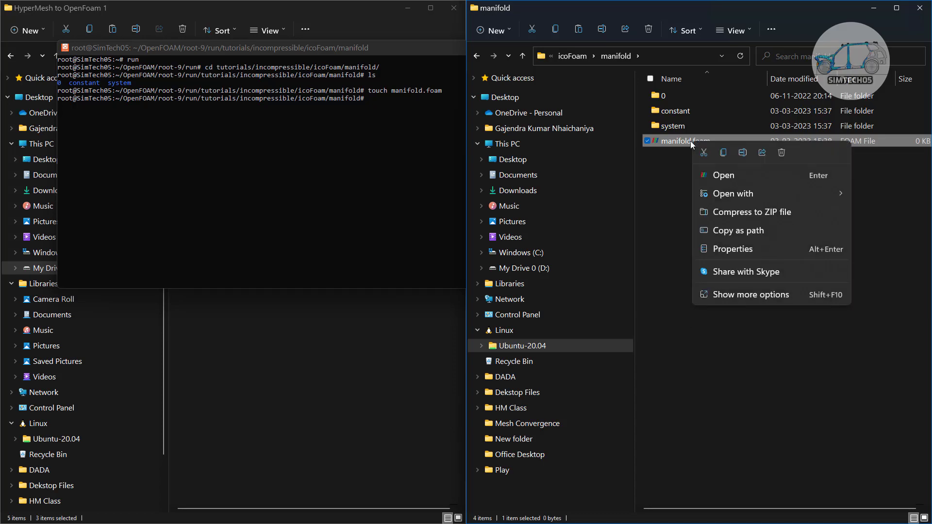
left_click(716, 175)
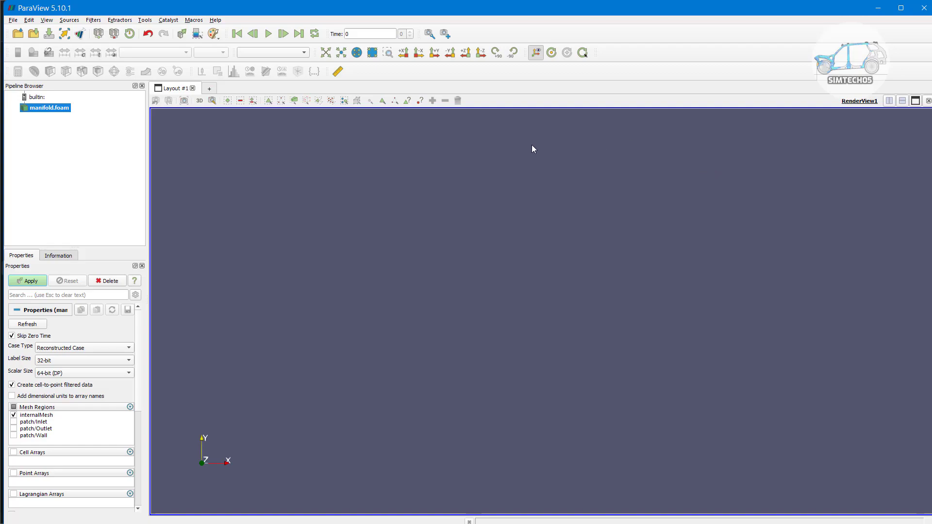
Step: Apply the manifold.foam reader, render it as Surface With Edges, and orbit to see the underside and pipe ends
left_click(27, 281)
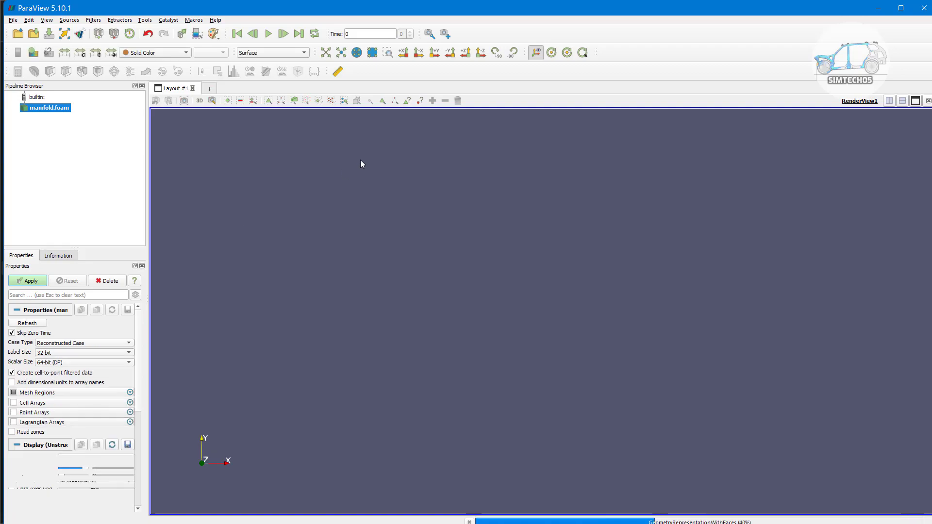
scroll(489, 345, "up", 5)
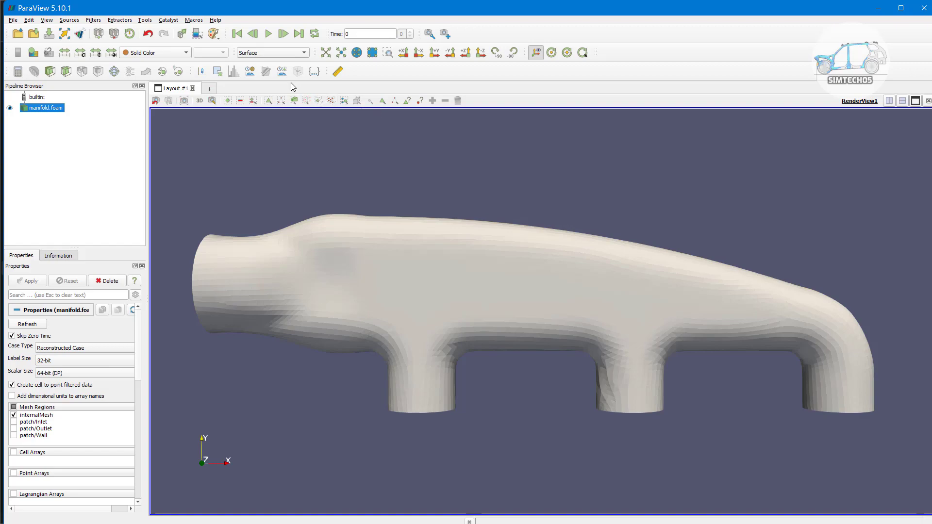
left_click(274, 54)
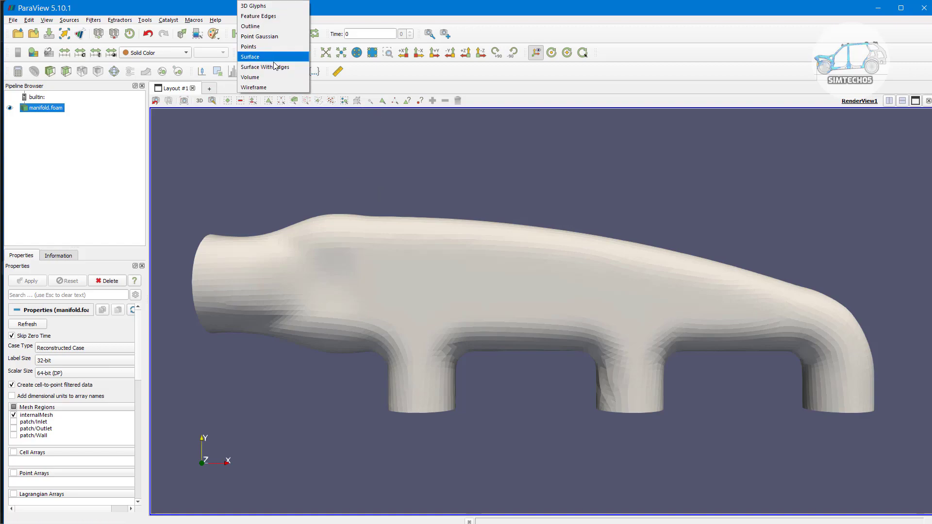
left_click(273, 67)
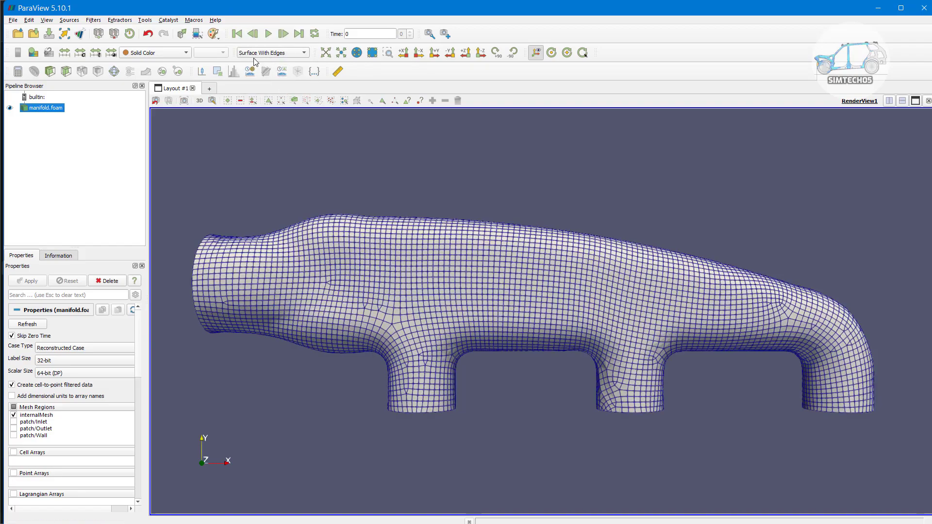
left_click_drag(453, 281, 440, 198)
left_click_drag(629, 430, 540, 327)
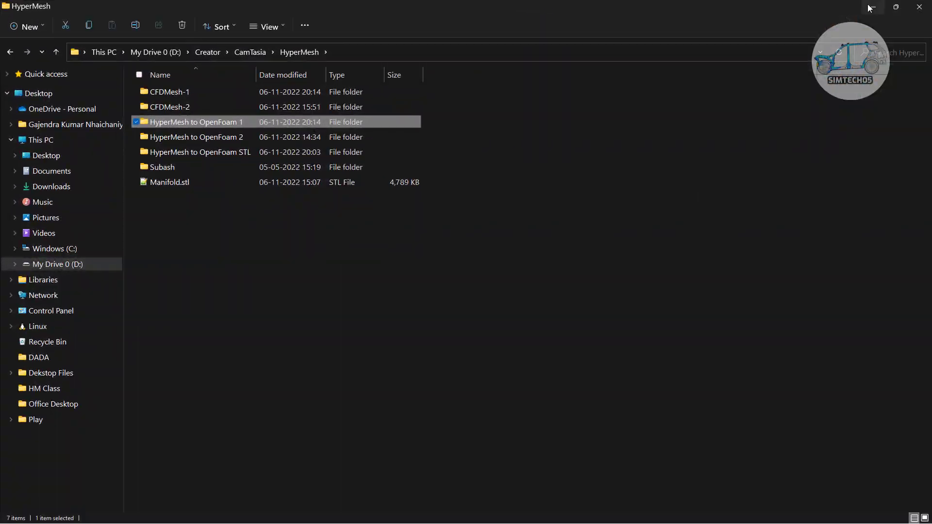
Step: Return to HyperMesh and orbit the manifold model to view it from below
left_click(871, 7)
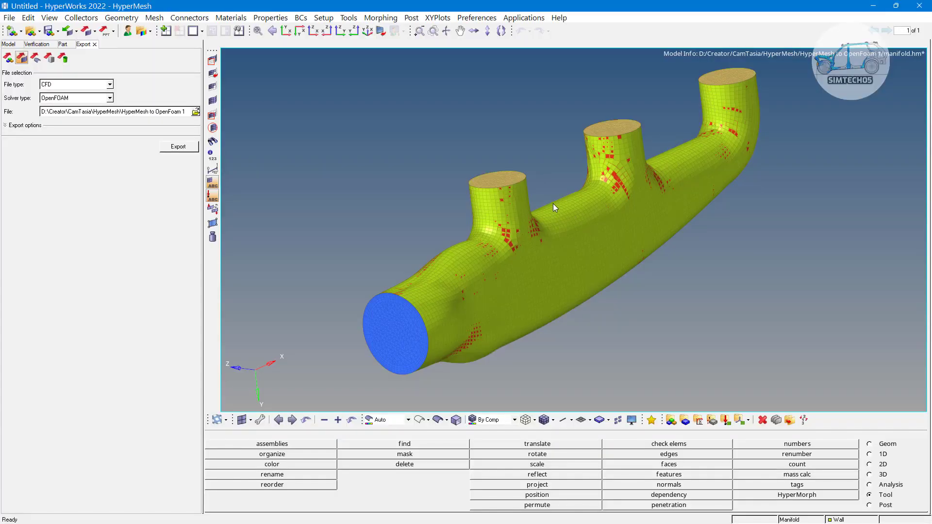
left_click_drag(557, 188, 585, 306, "ctrl")
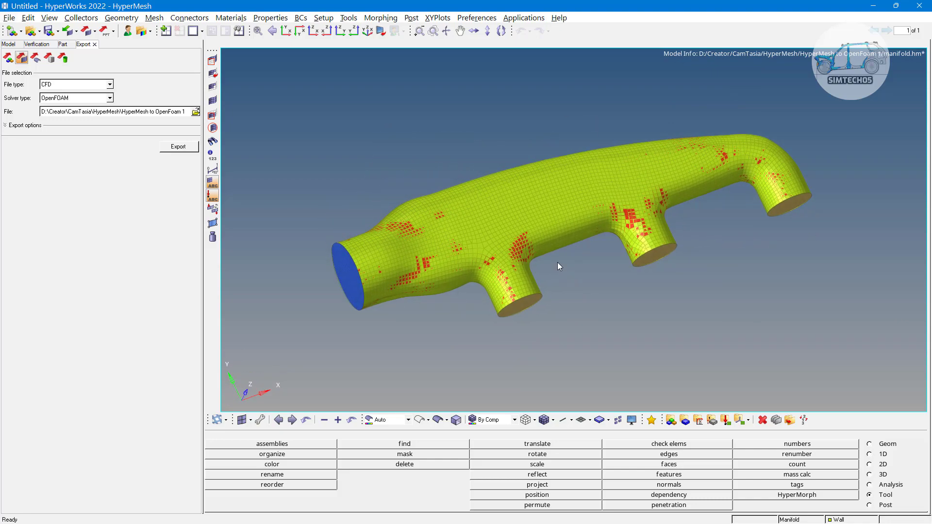